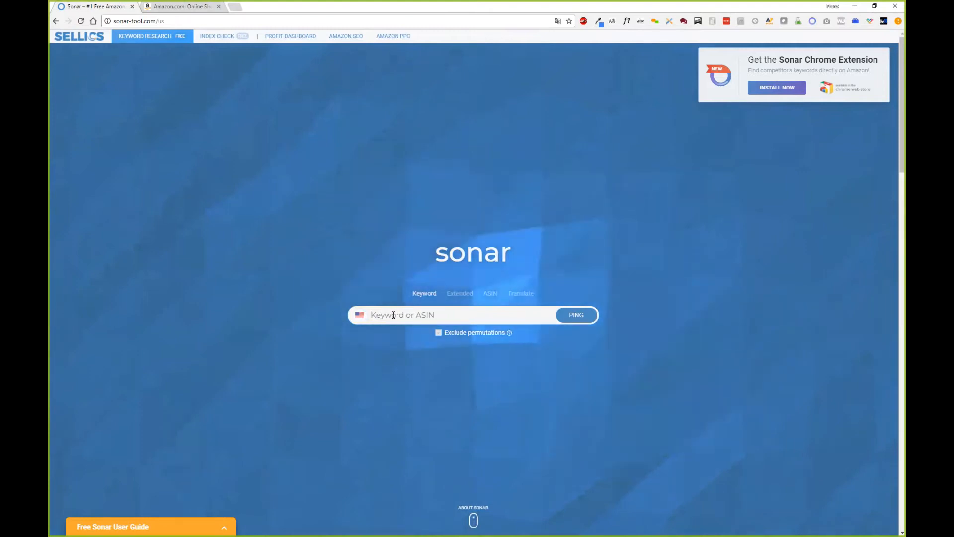
Run a US keyword search for "bbq gloves" and look over the top of the keyword list
text(bbq gloves)
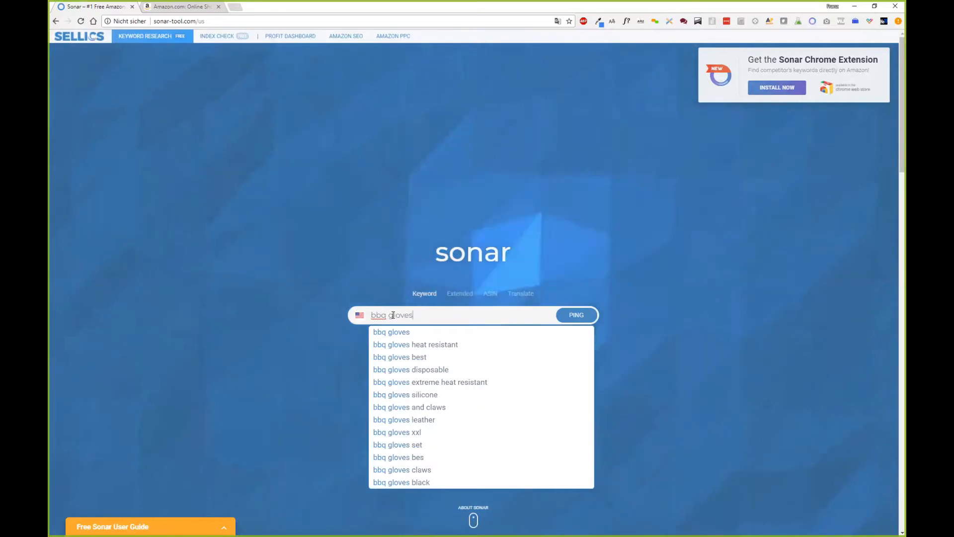
key(Return)
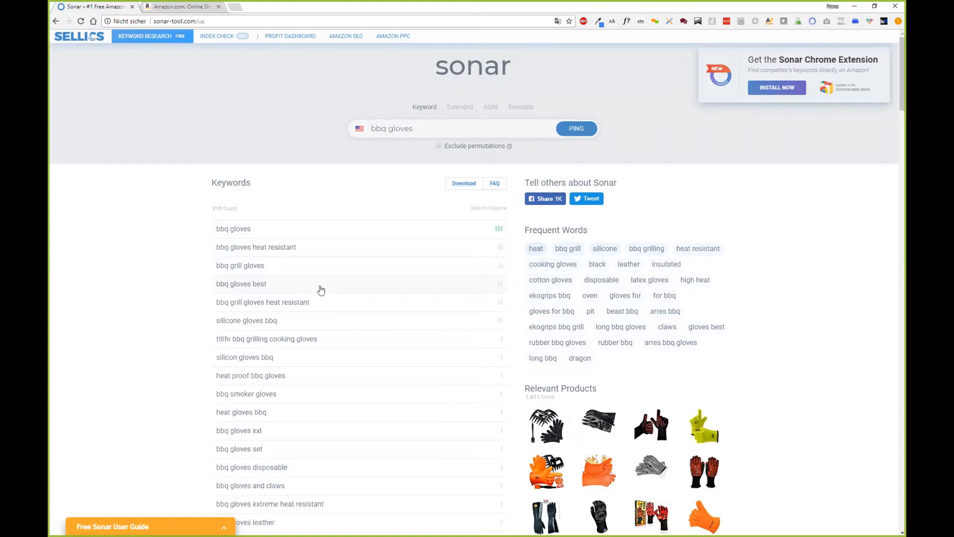
scroll(297, 255, down, 3)
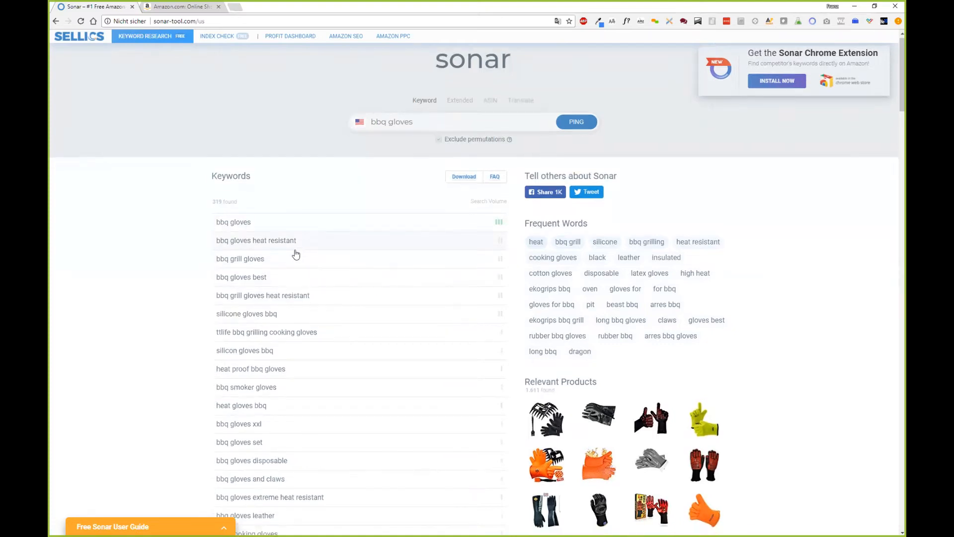
scroll(298, 259, up, 2)
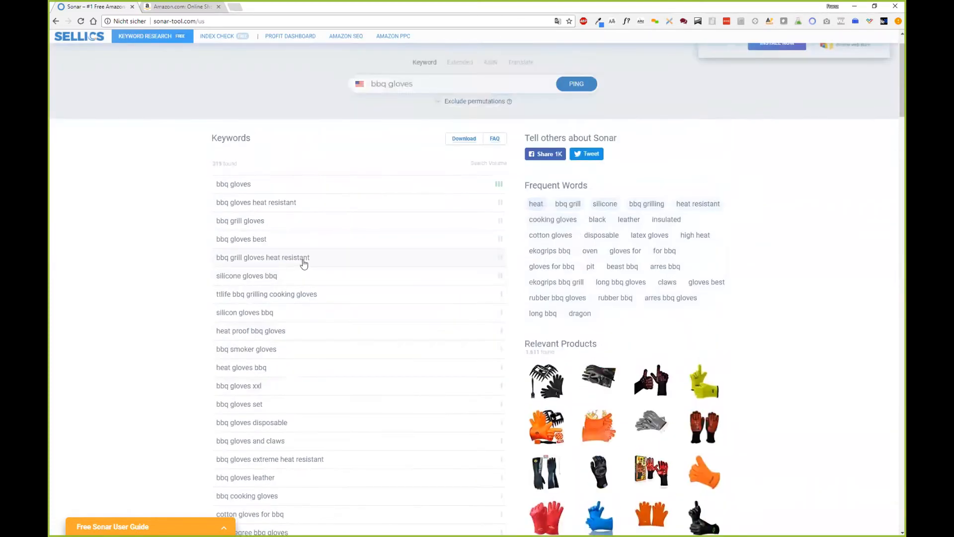
scroll(398, 226, up, 1)
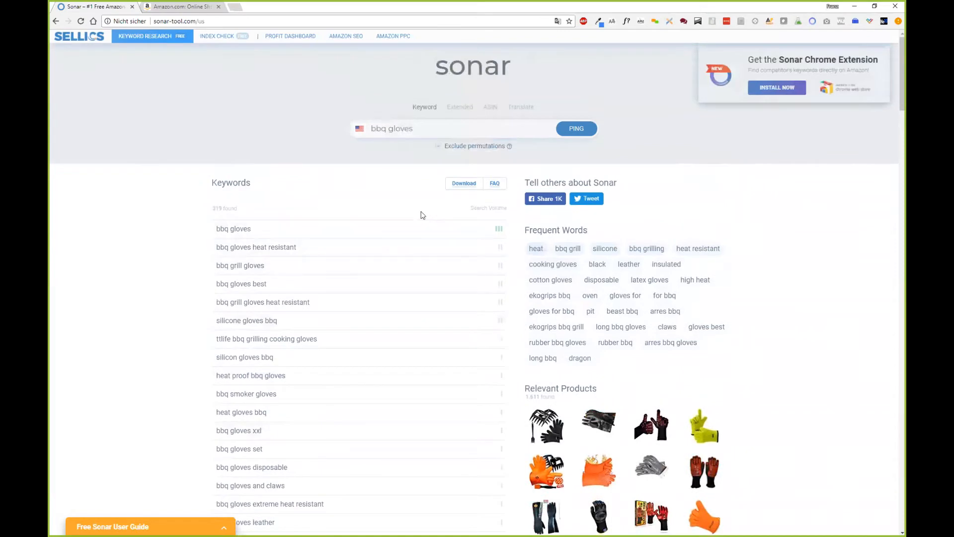
Download the full bbq gloves keyword list as a CSV file and open it in Excel
click(456, 185)
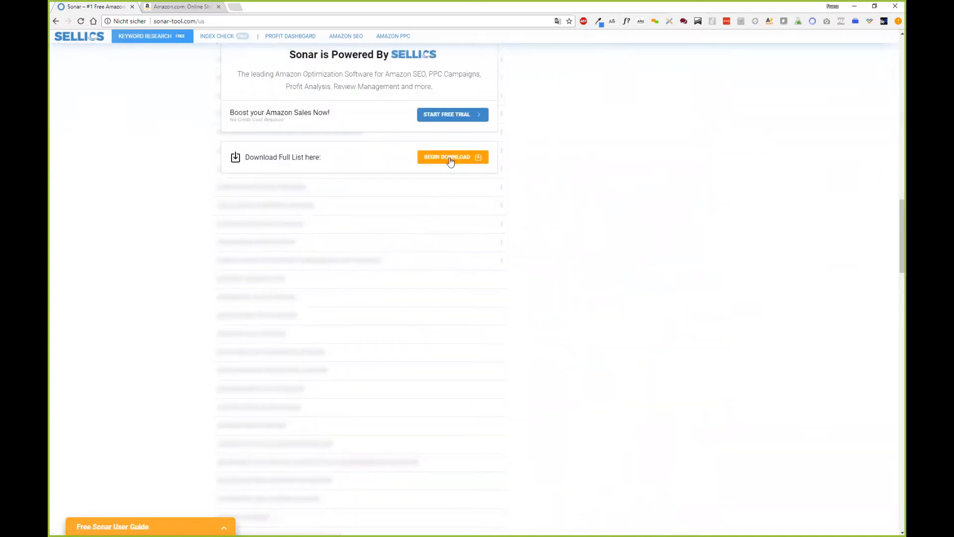
click(451, 162)
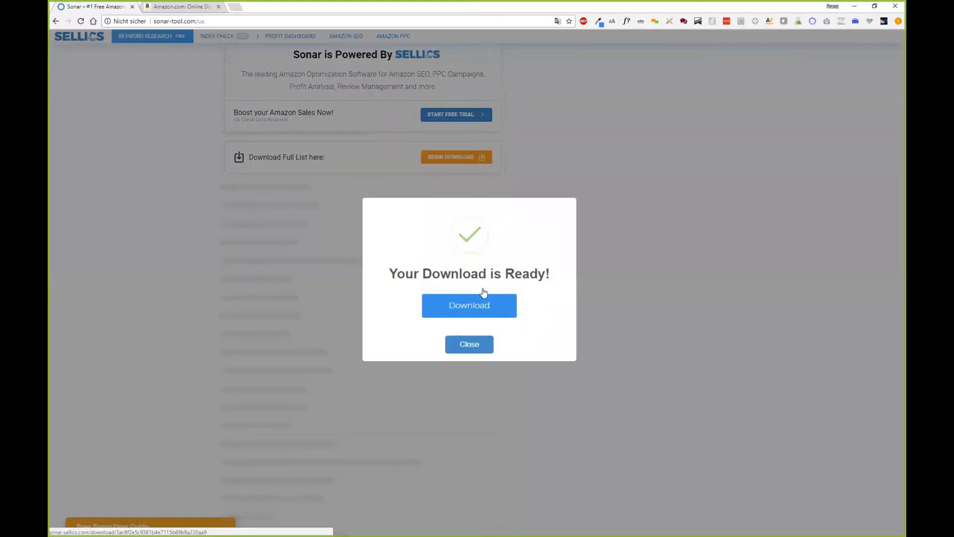
click(483, 293)
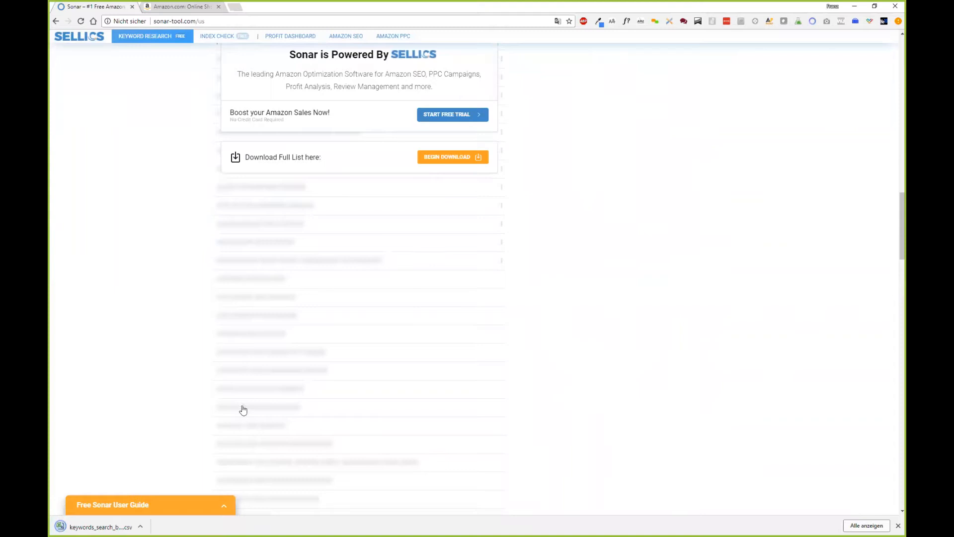
click(99, 526)
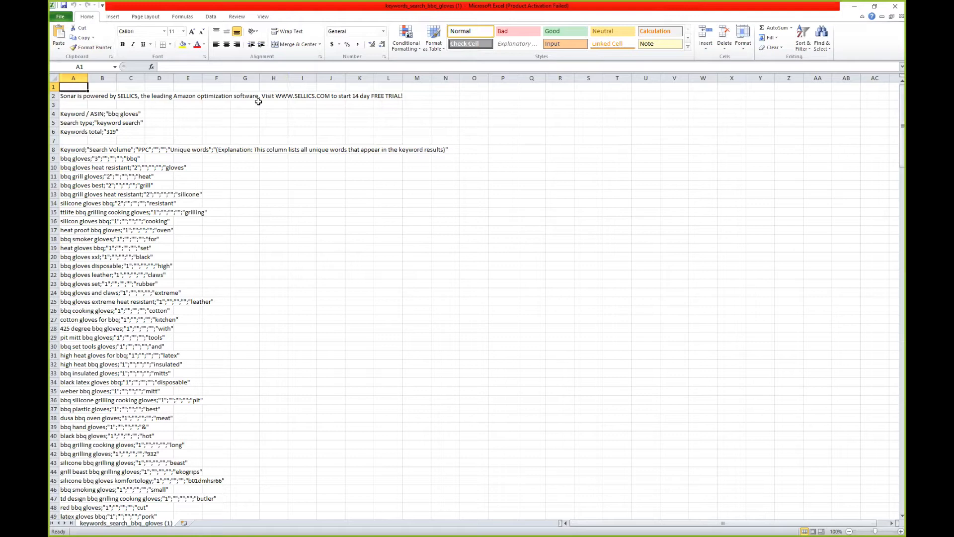
Split the delimited text in column A into separate columns, adding semicolon as a delimiter alongside tab
key(ctrl+space)
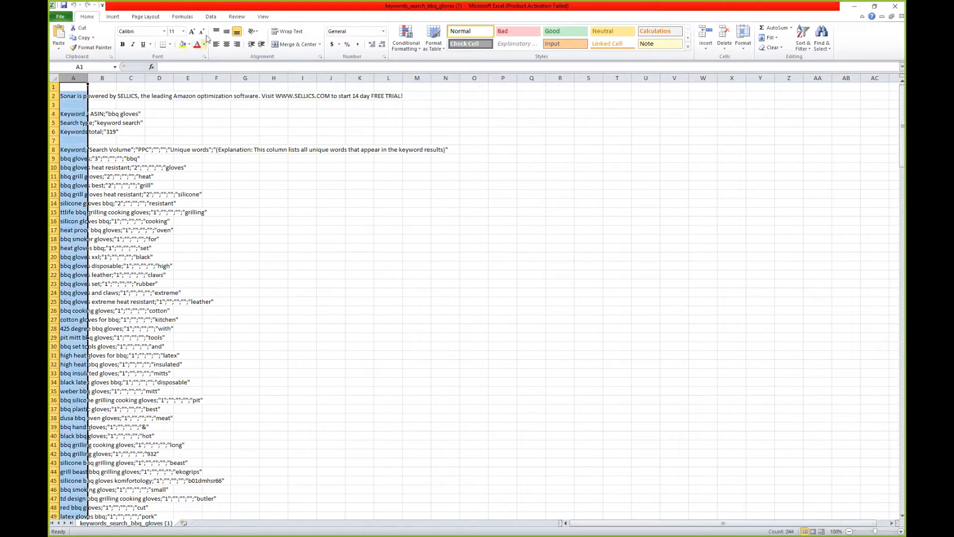
click(211, 16)
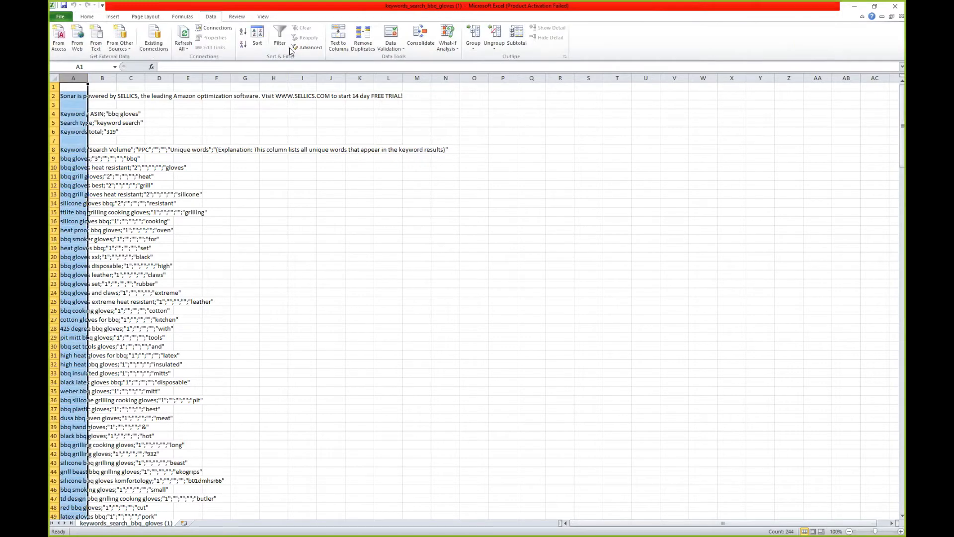
click(337, 42)
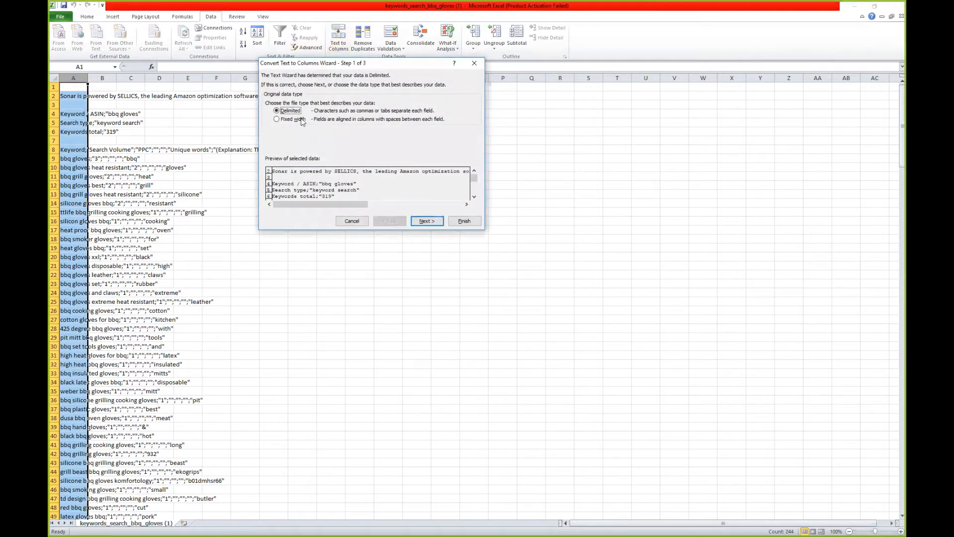
click(434, 222)
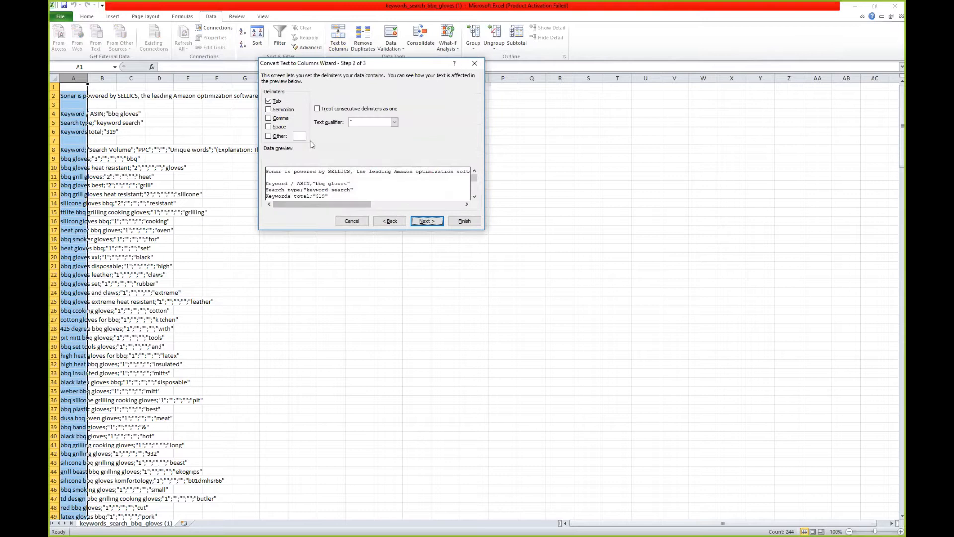
click(275, 110)
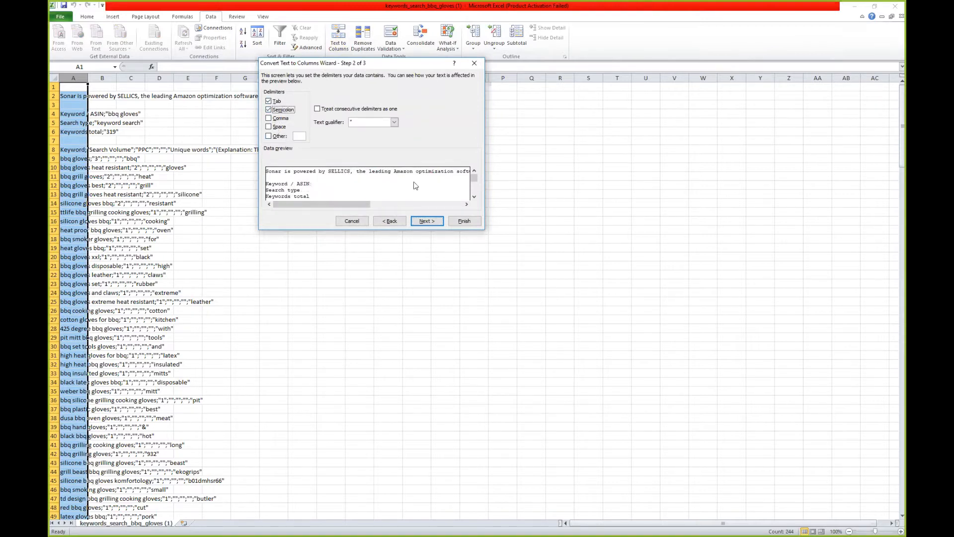
click(465, 221)
click(252, 202)
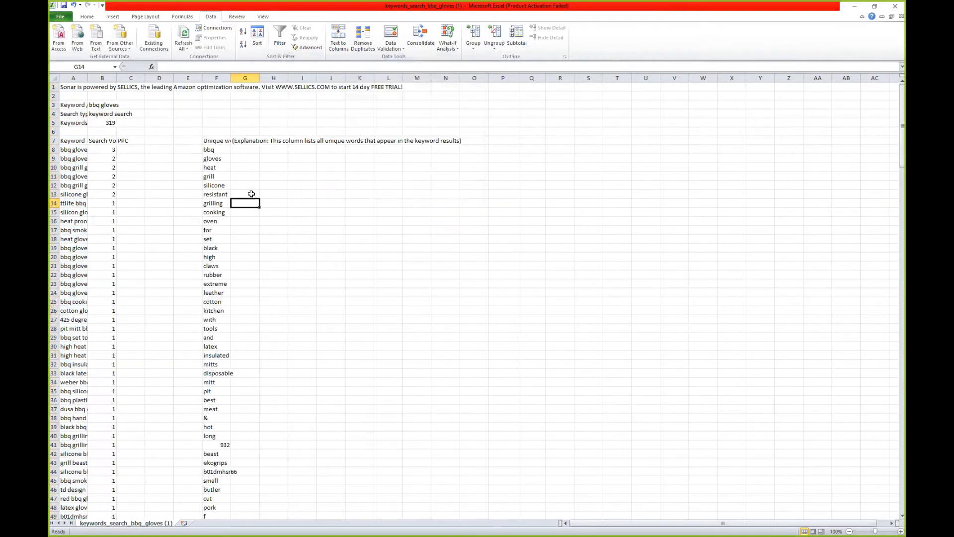
Widen columns A and B so the full keywords and the Search Volume heading fit
drag(88, 77, 153, 78)
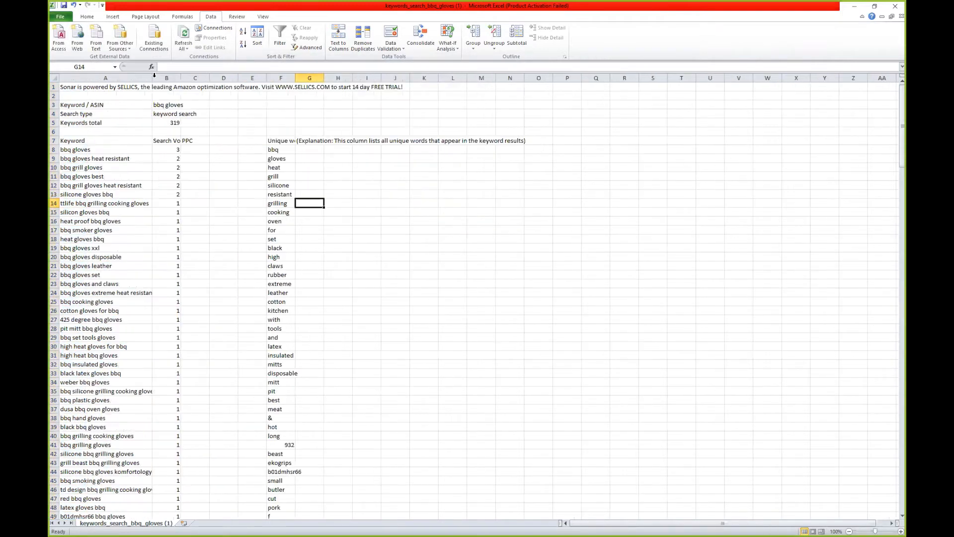
click(134, 87)
click(140, 97)
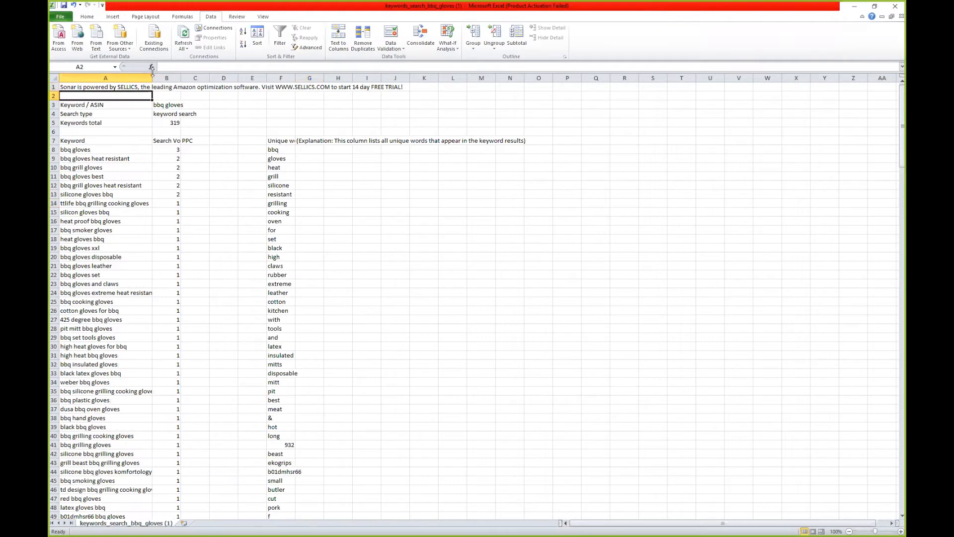
drag(152, 78, 192, 79)
click(117, 114)
click(114, 105)
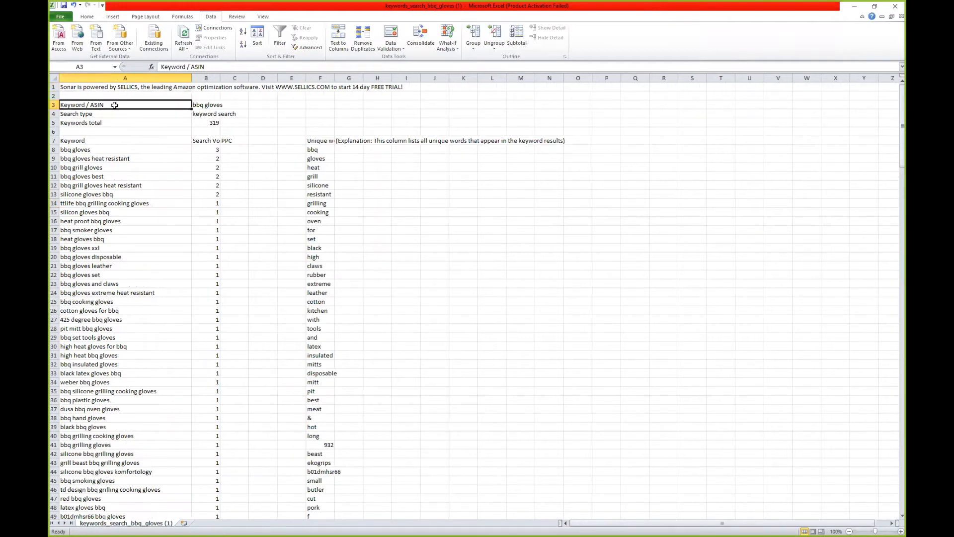
click(213, 105)
drag(219, 77, 241, 78)
click(222, 115)
click(232, 122)
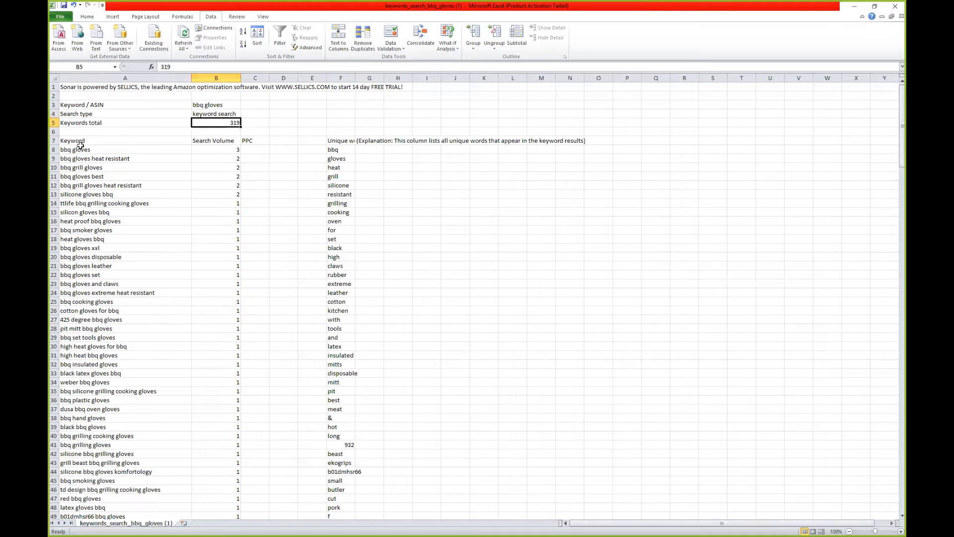
Examine the keyword phrases in column A and compare them with the unique words in column F
drag(81, 149, 129, 139)
scroll(130, 140, up, 7)
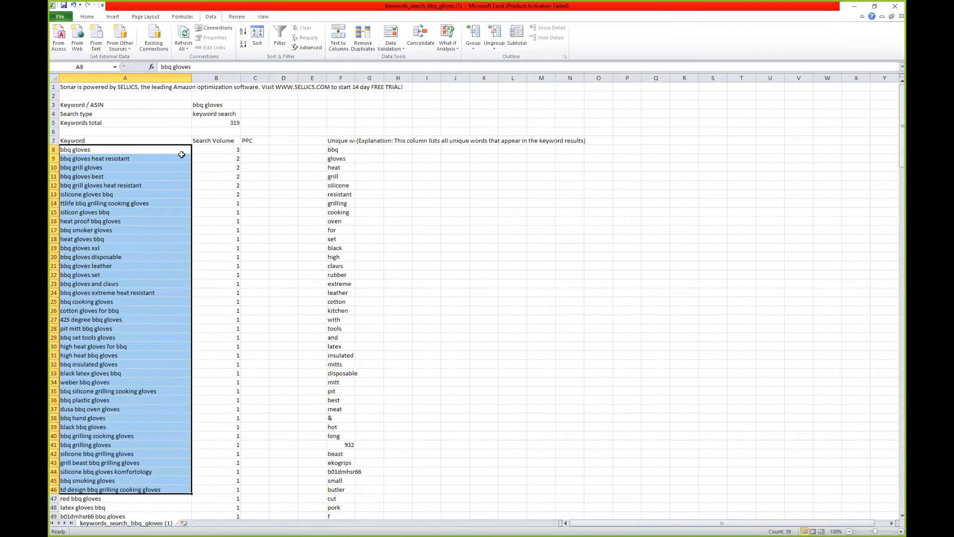
click(112, 160)
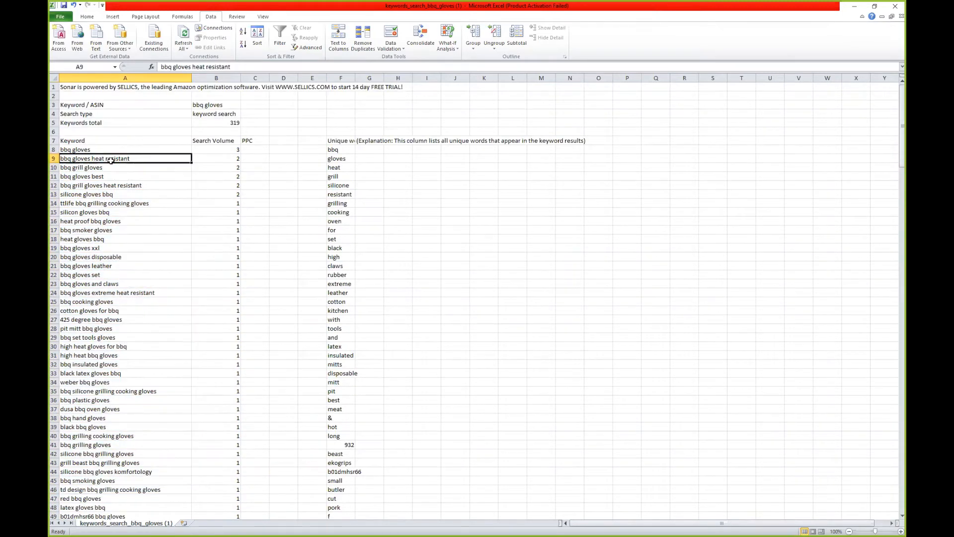
drag(107, 149, 106, 291)
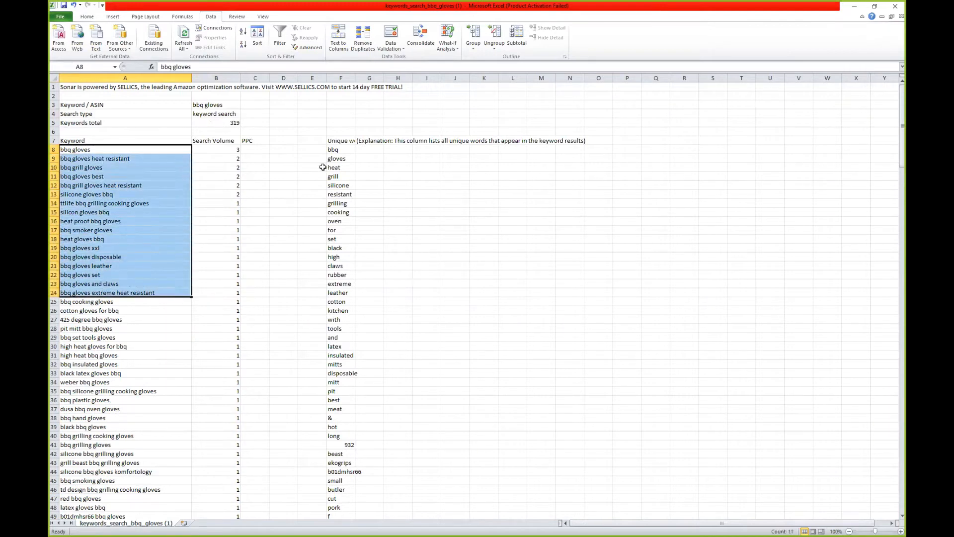
click(341, 140)
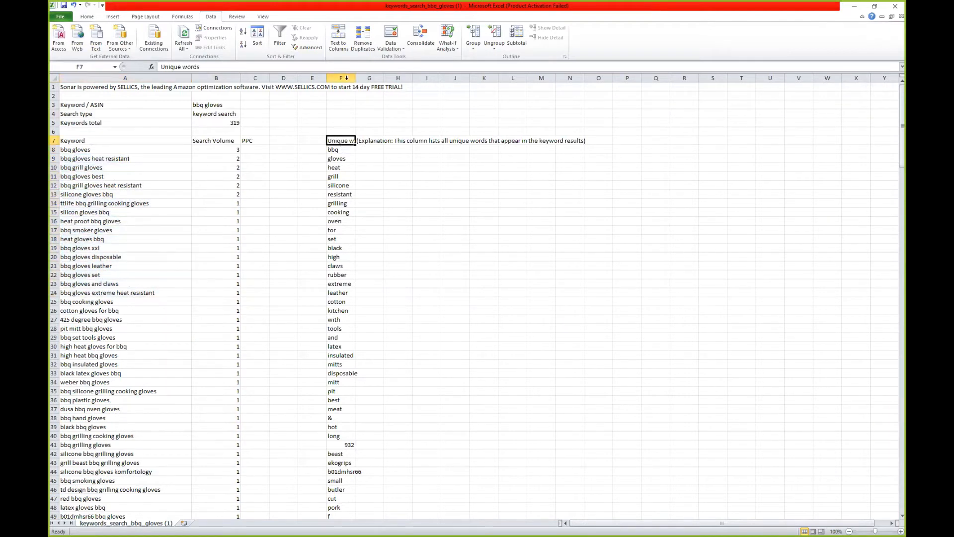
click(340, 78)
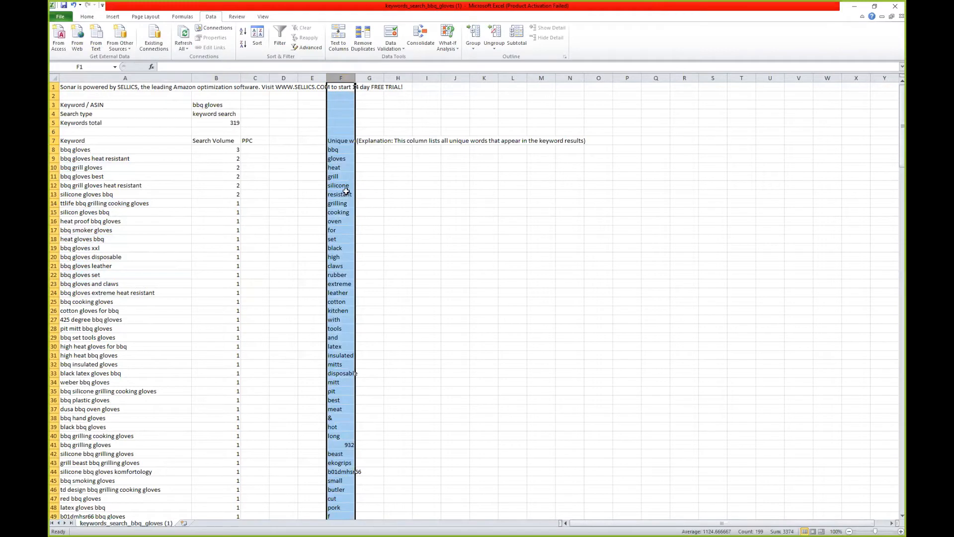
click(342, 147)
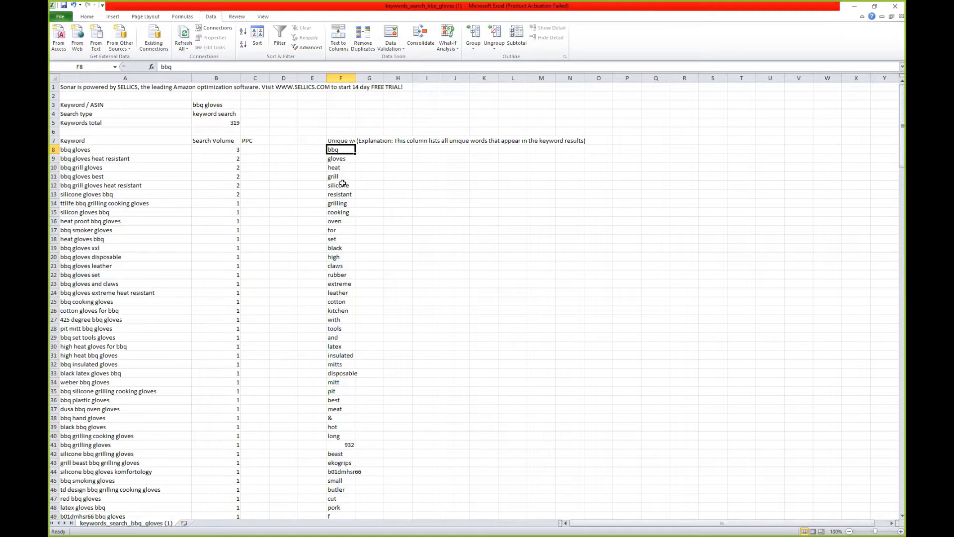
drag(92, 148, 96, 284)
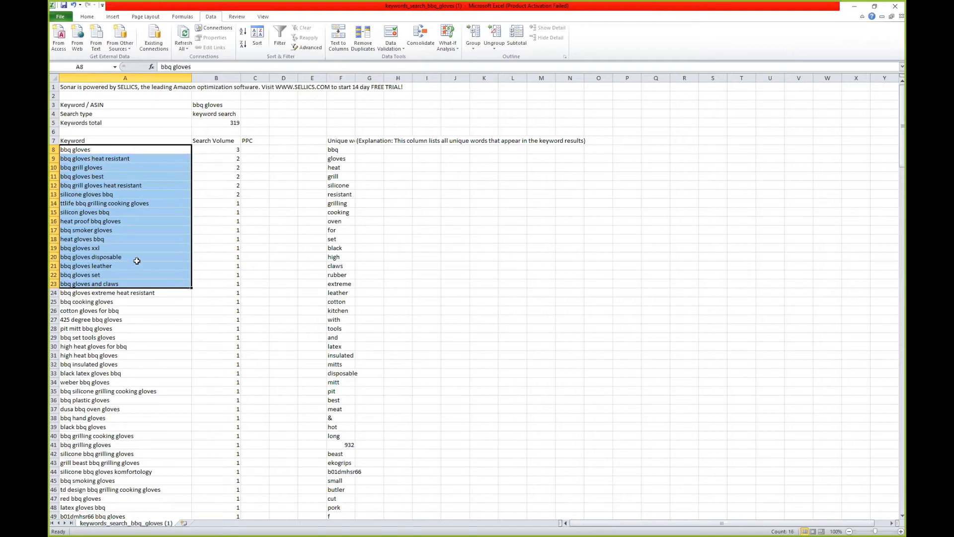
drag(340, 150, 340, 287)
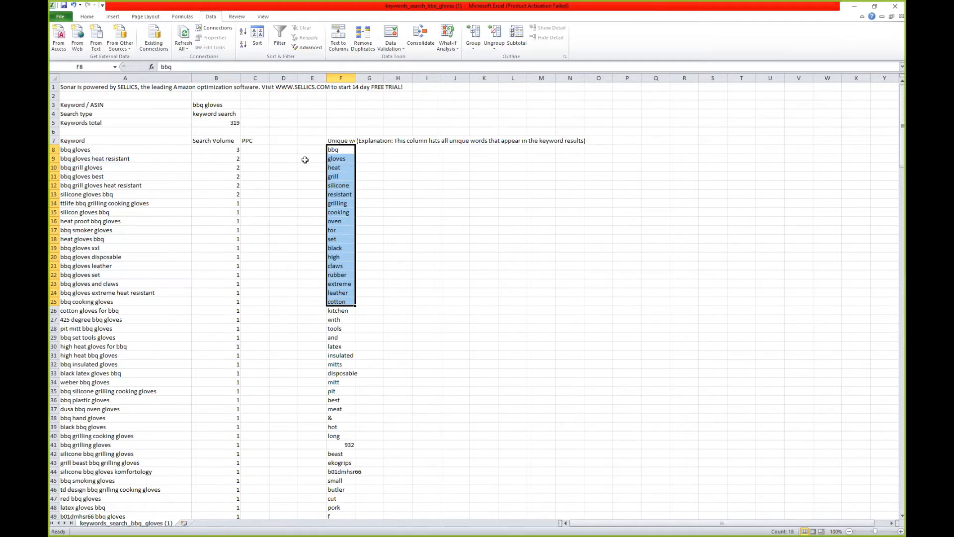
drag(345, 147, 343, 409)
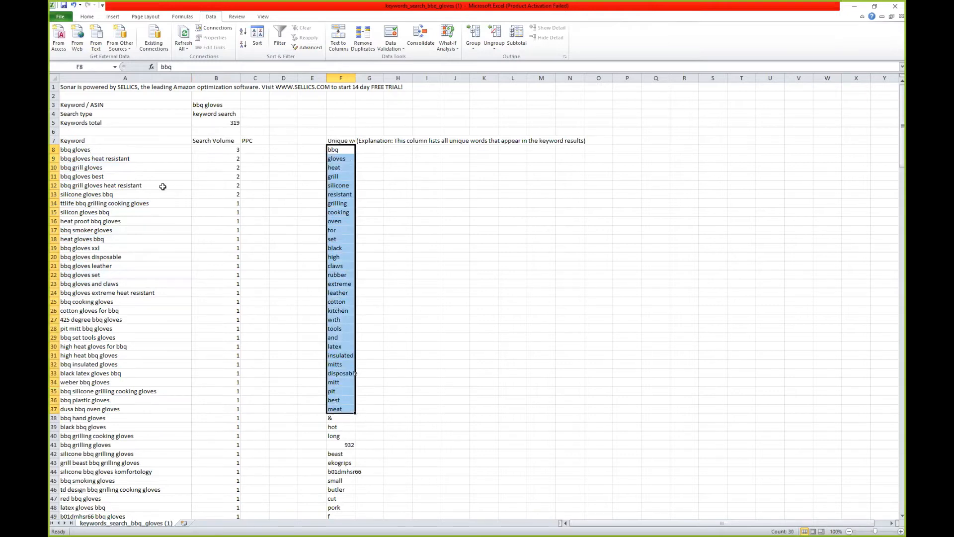
drag(128, 150, 110, 305)
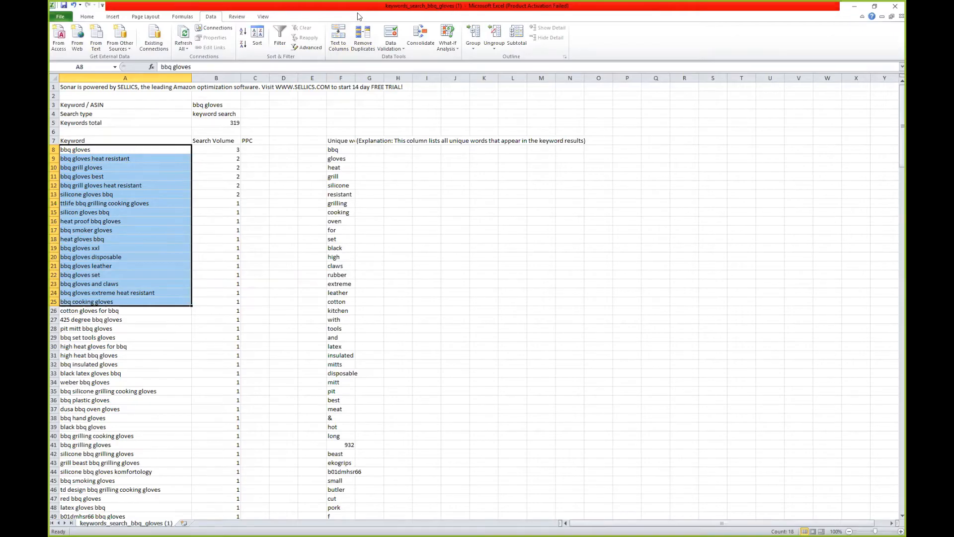
Switch back to the Sonar results in the browser and review the bbq gloves keyword list and relevant products
key(alt+Tab)
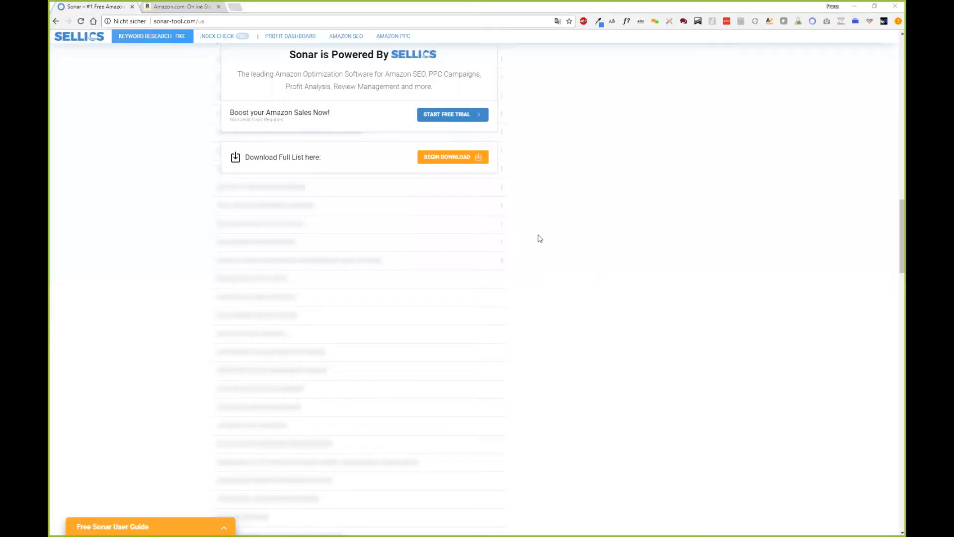
scroll(538, 234, up, 9)
scroll(538, 237, up, 8)
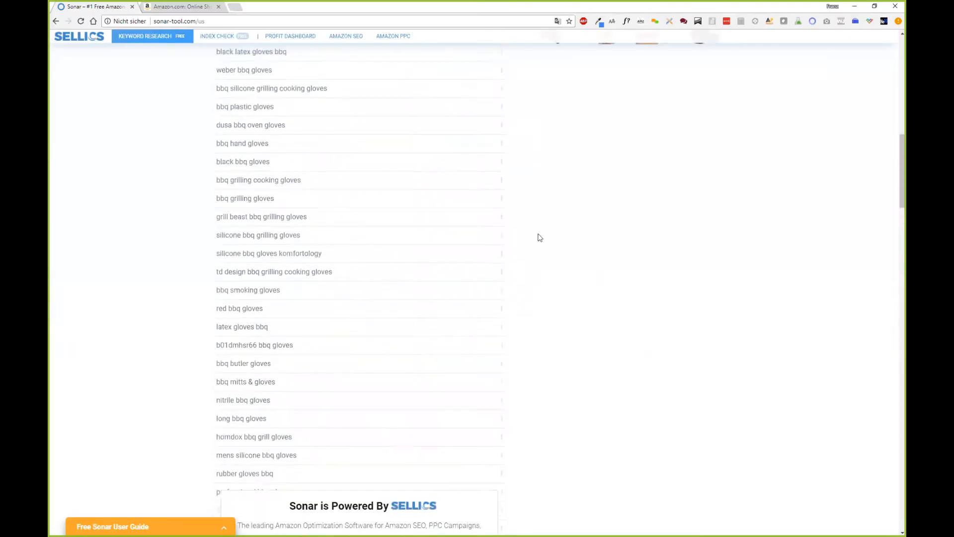
scroll(521, 244, up, 6)
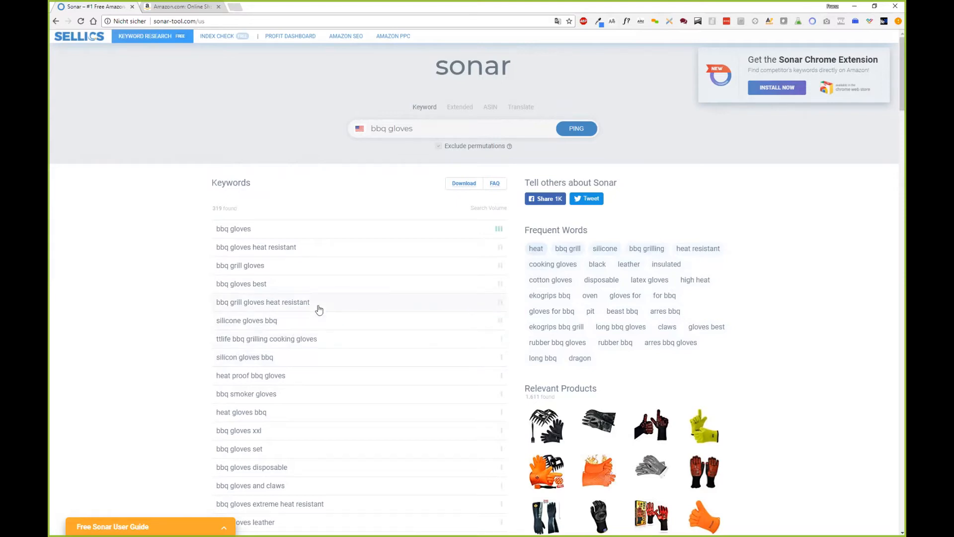
scroll(319, 309, down, 7)
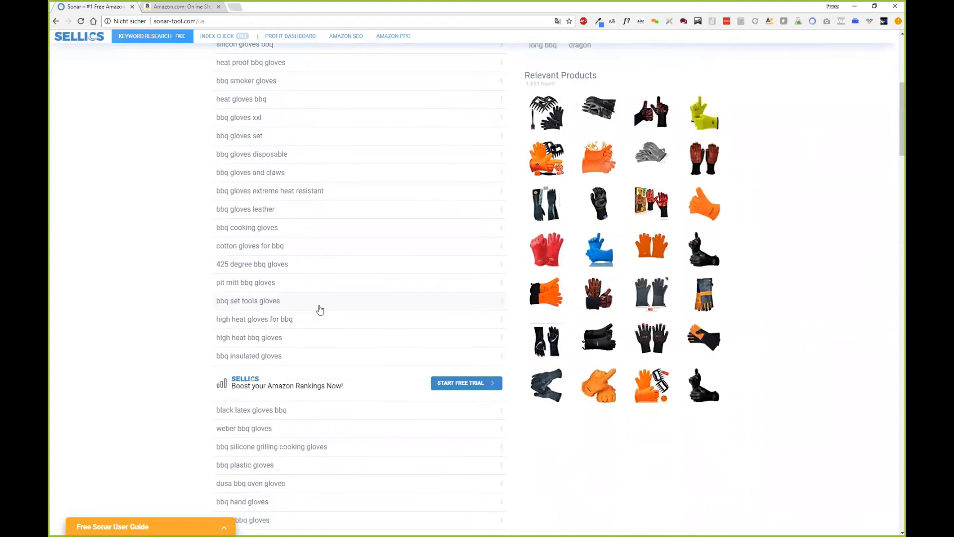
scroll(320, 309, down, 5)
scroll(319, 309, up, 5)
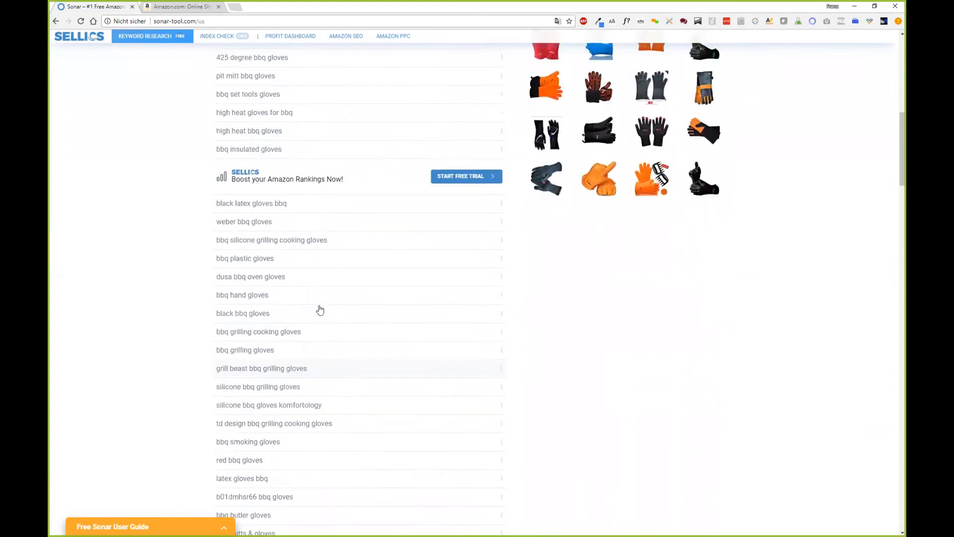
scroll(320, 309, up, 7)
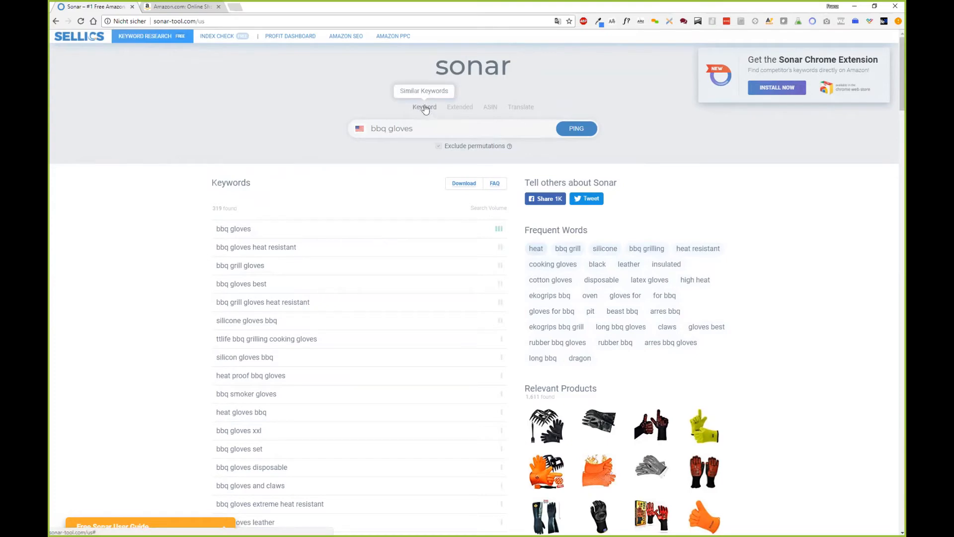
Run an Extended search for bbq gloves and review the keywords, search volumes and frequent words it returns
mouse_move(399, 123)
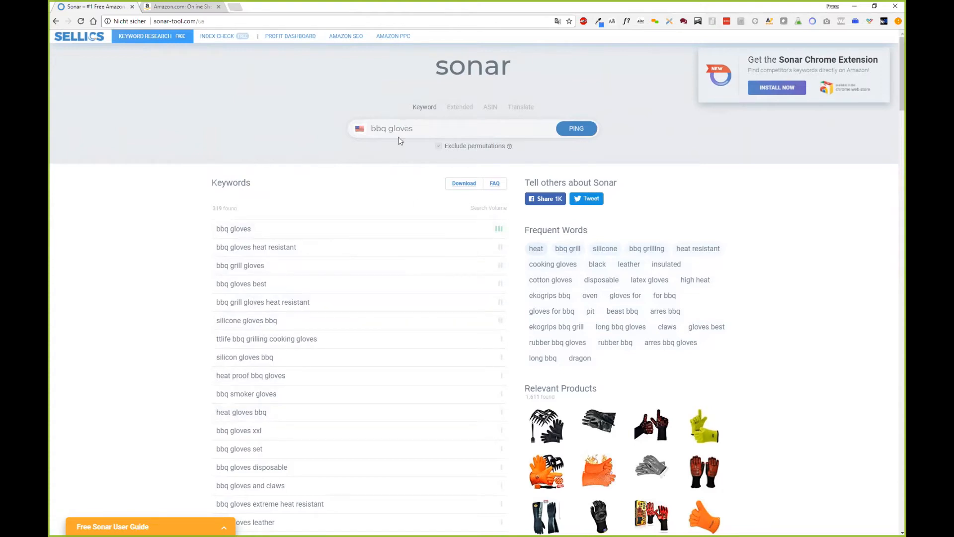
click(461, 108)
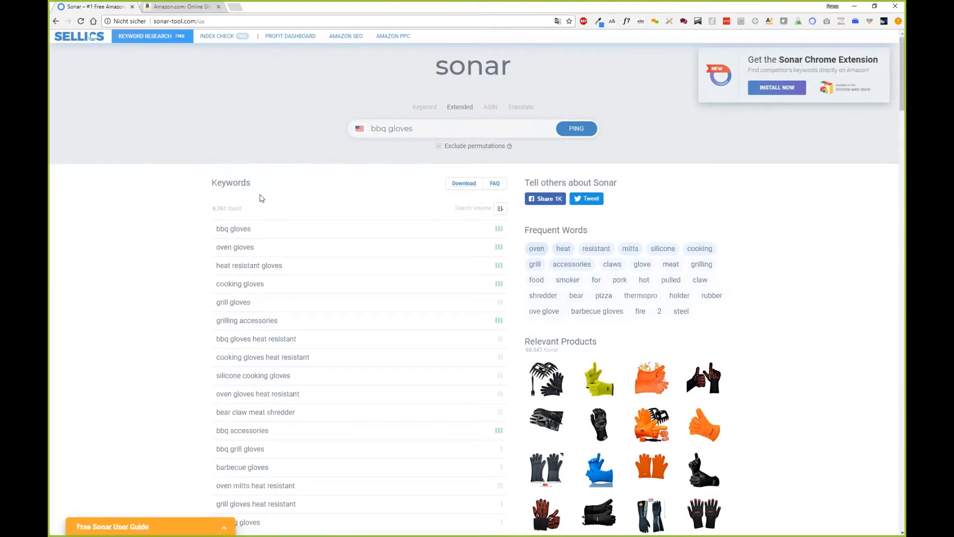
scroll(285, 246, down, 1)
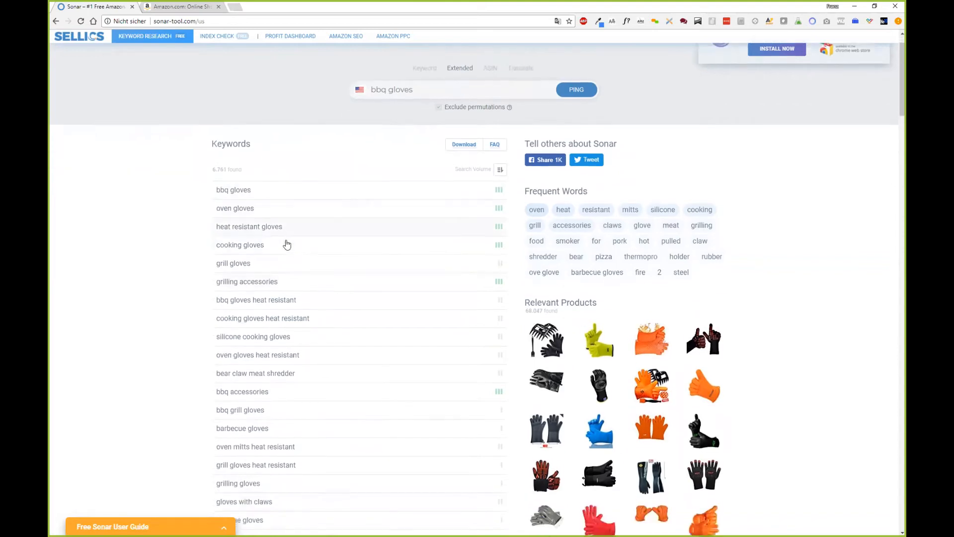
scroll(288, 256, down, 1)
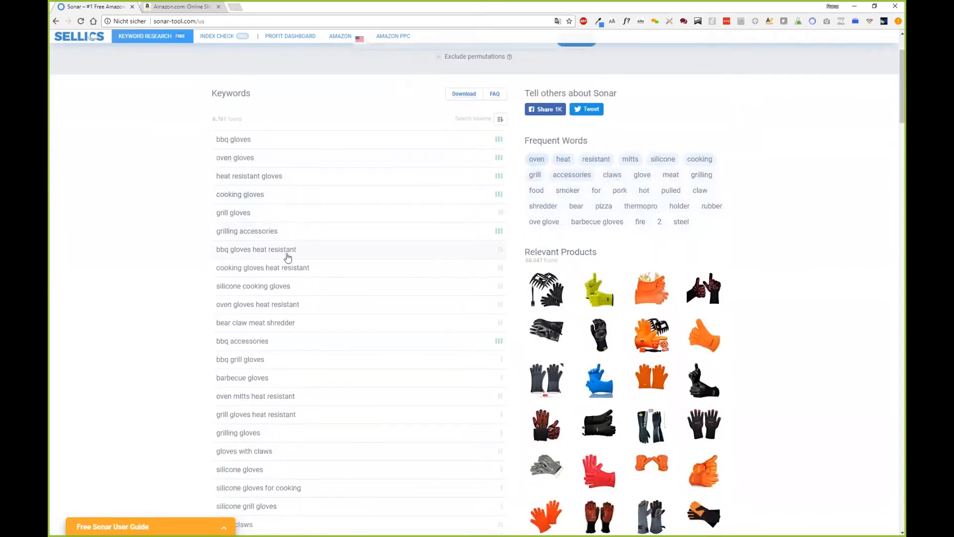
scroll(283, 264, down, 1)
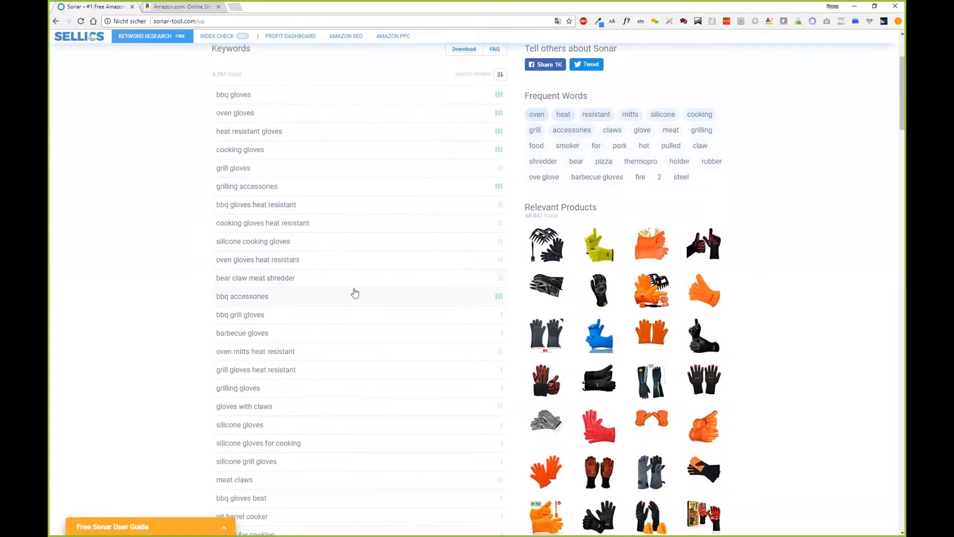
scroll(288, 285, up, 1)
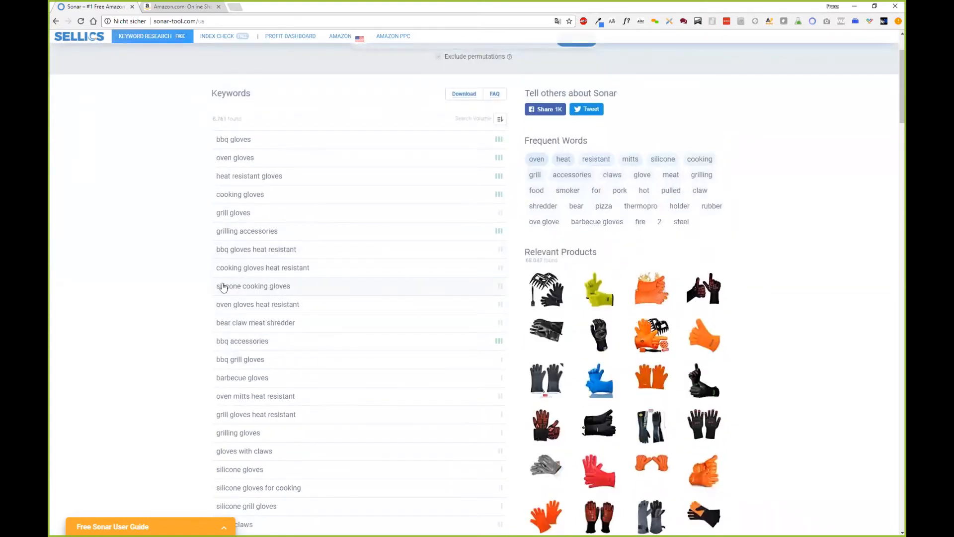
scroll(258, 284, down, 1)
scroll(267, 283, down, 4)
scroll(267, 284, down, 2)
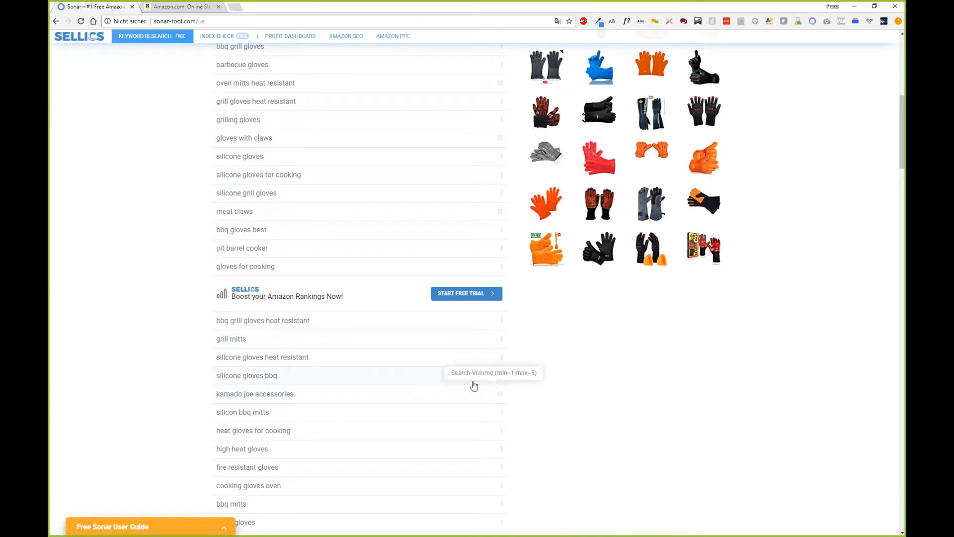
scroll(470, 384, up, 3)
scroll(471, 384, up, 5)
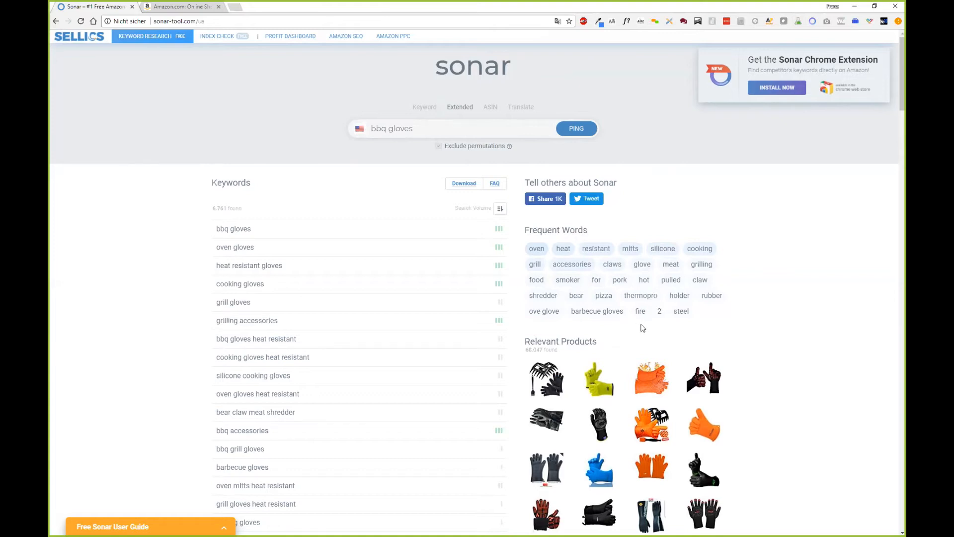
Look up the keywords of the first relevant product, the black glove and claw set with ASIN B01CQOMWLW
scroll(641, 338, down, 1)
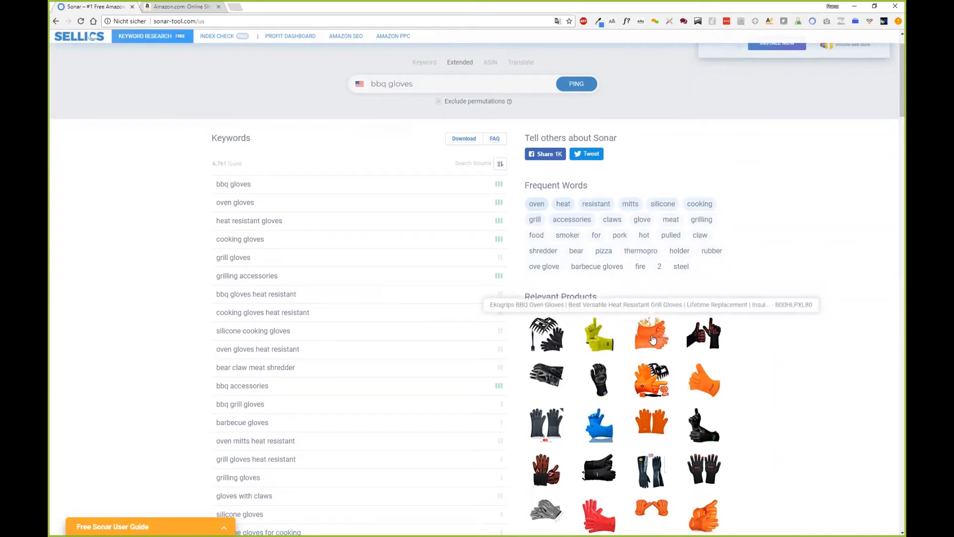
click(546, 334)
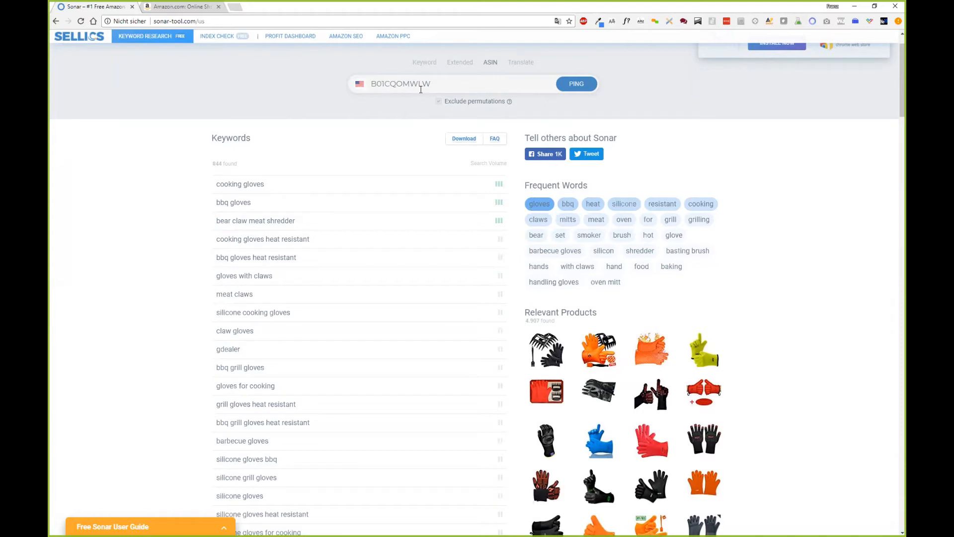
double_click(387, 84)
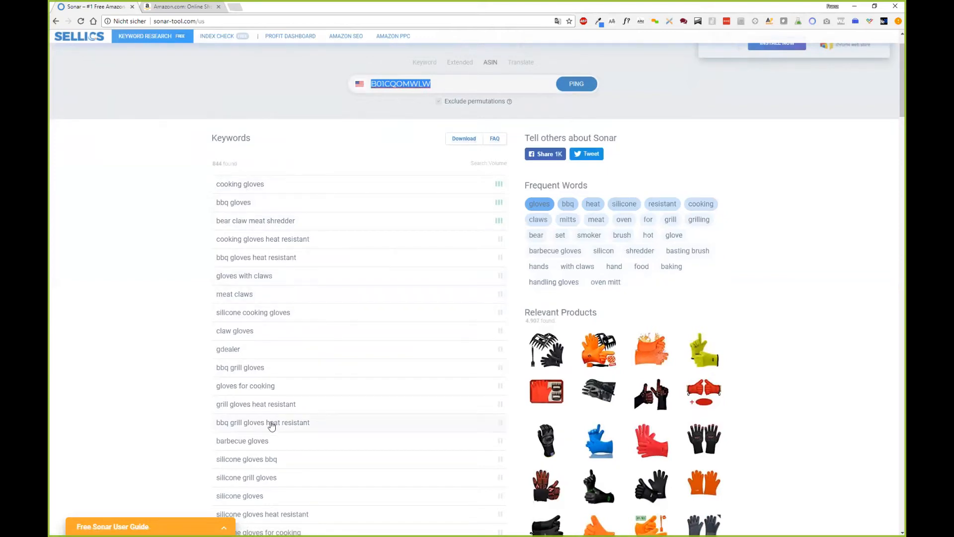
scroll(297, 418, up, 1)
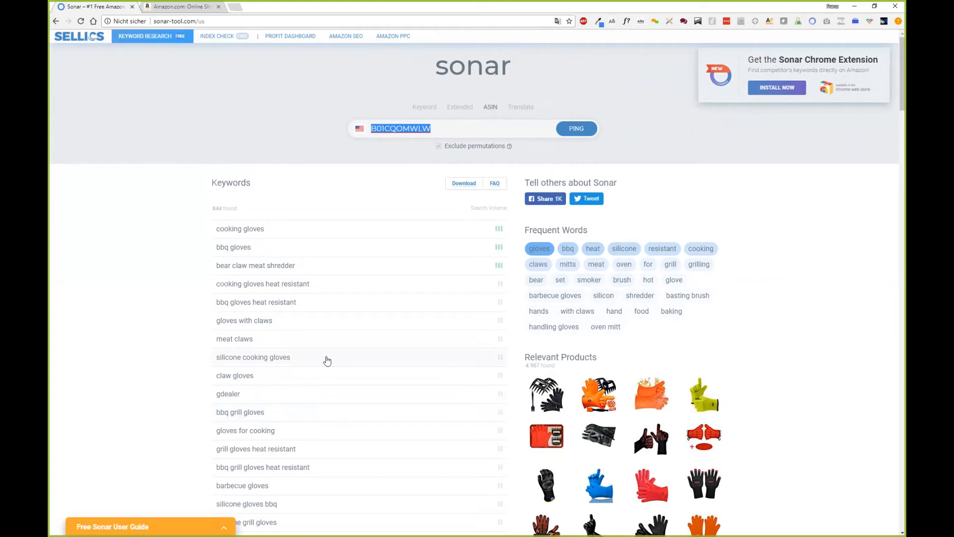
Clear the product ASIN from the search field and switch the search mode to Translate
click(523, 109)
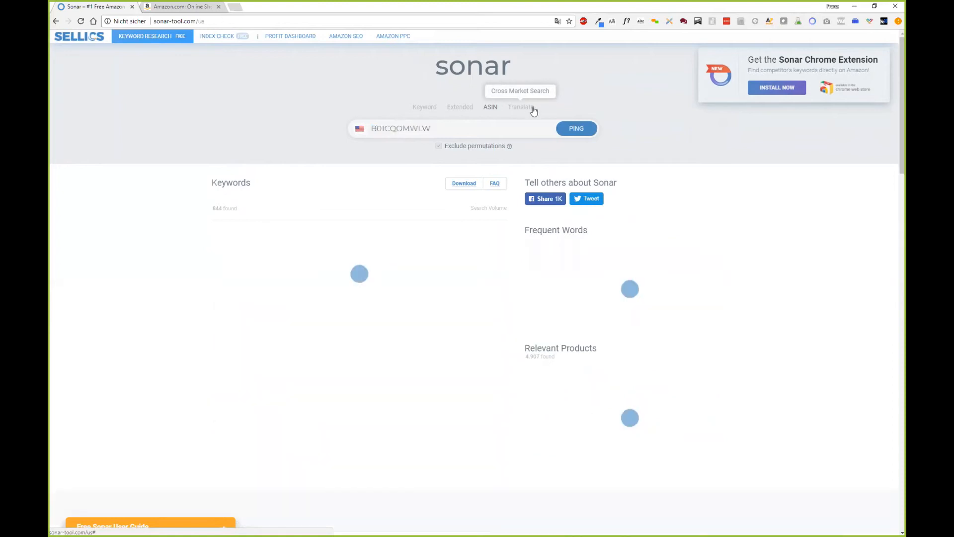
double_click(456, 125)
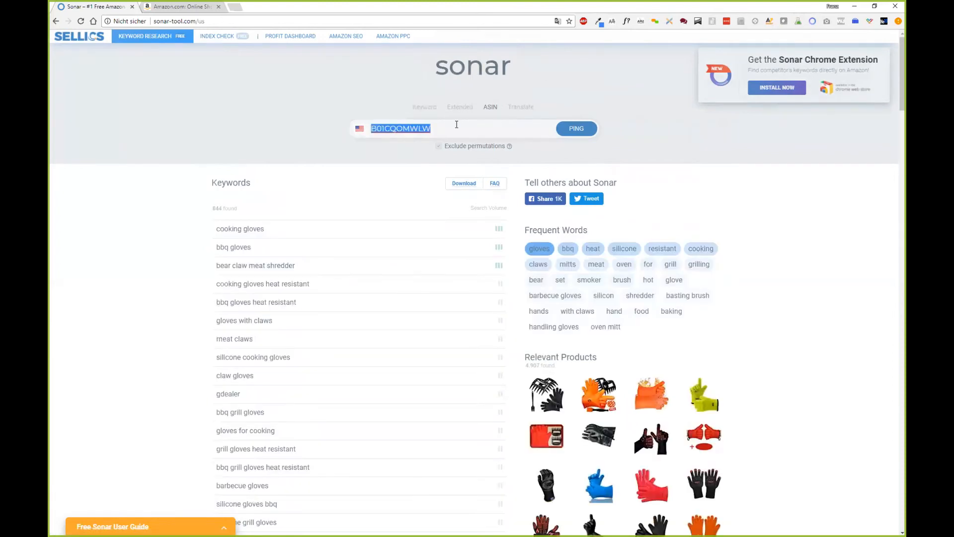
key(BackSpace)
click(520, 111)
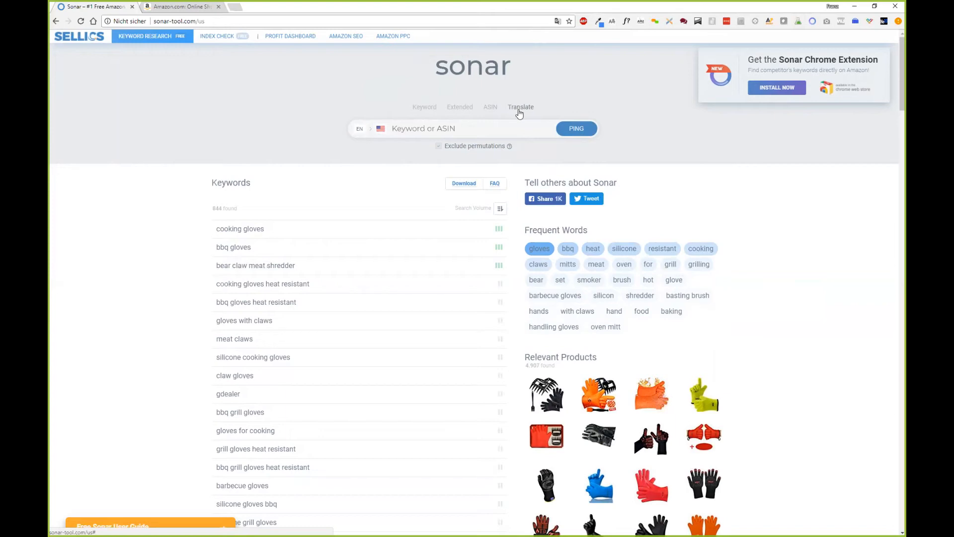
Search bbq gloves with input language EN and Germany as the target market, and look up the first relevant product's keywords
click(361, 130)
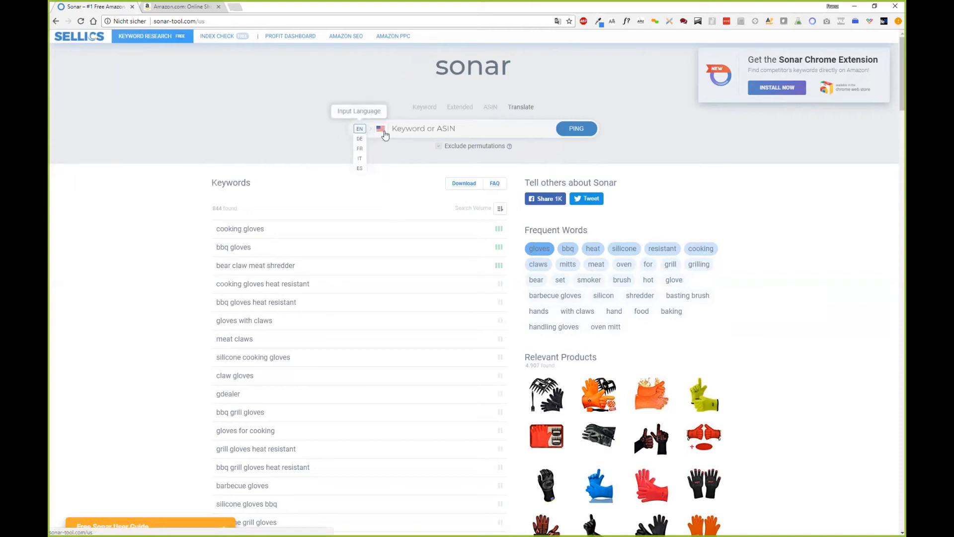
click(381, 130)
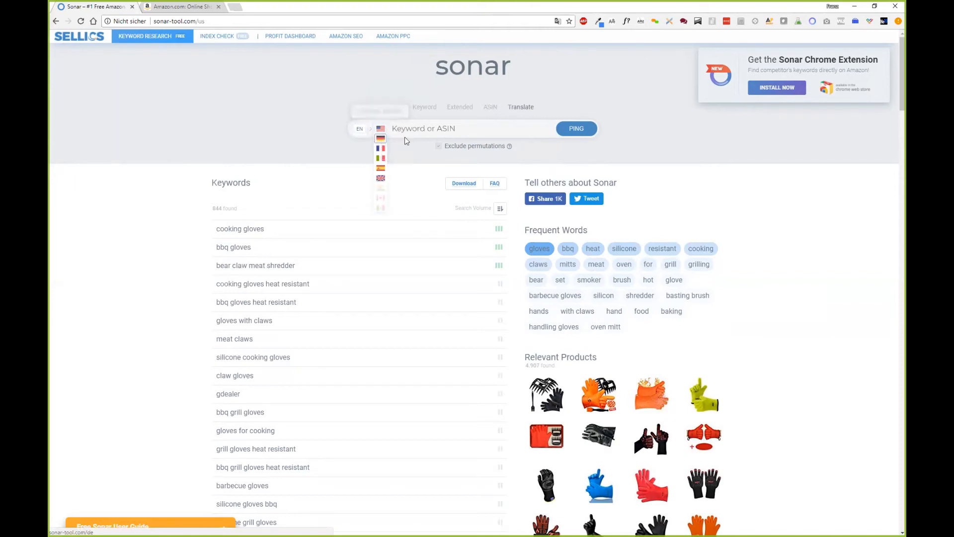
click(381, 140)
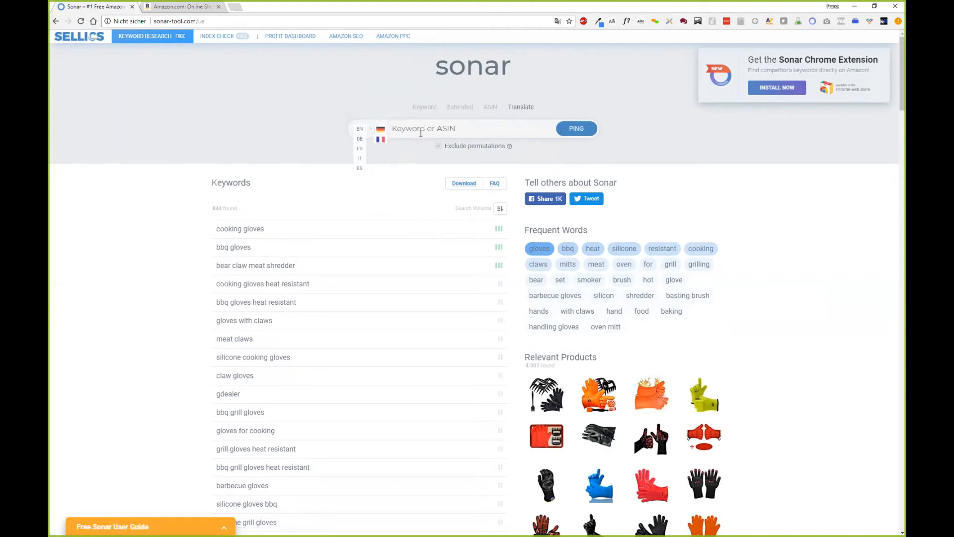
text(bbq gloves)
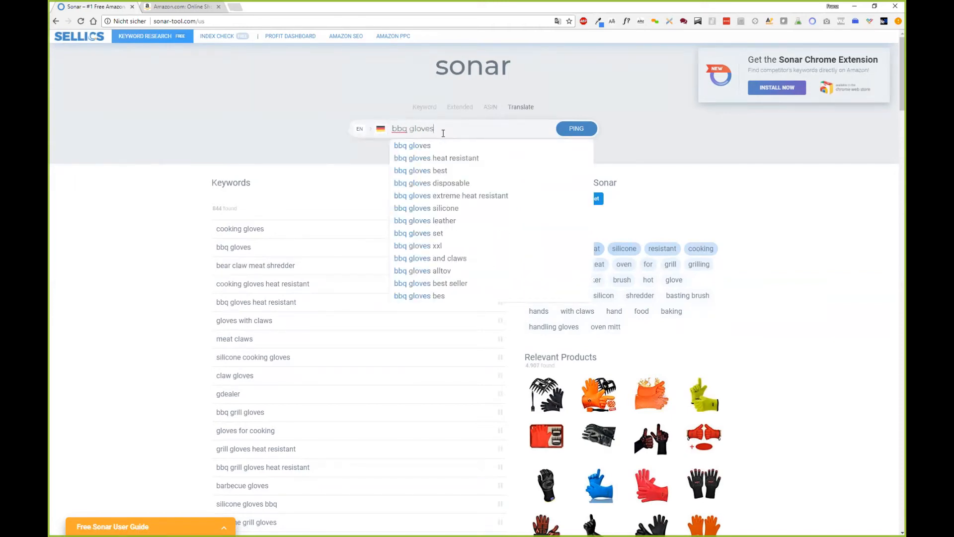
key(Return)
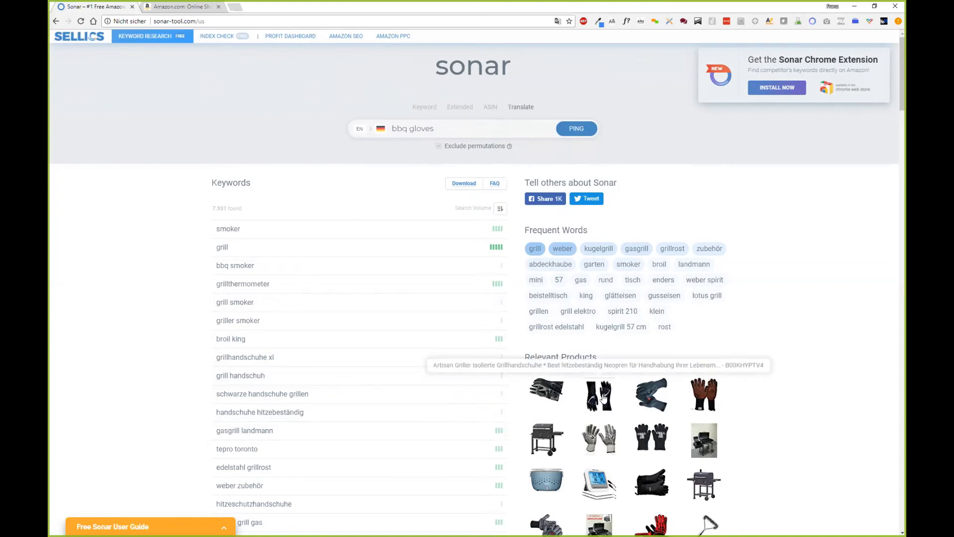
click(557, 390)
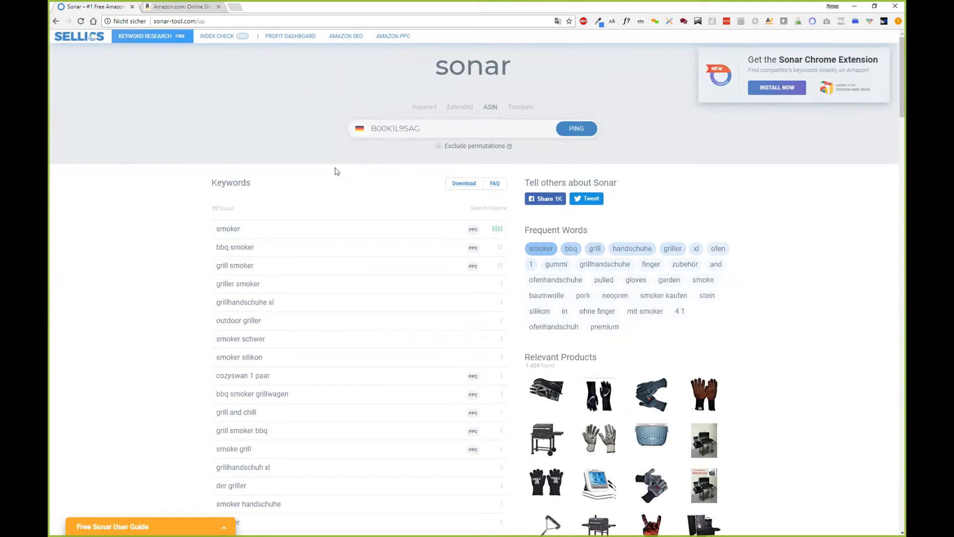
Choose Amazon Germany as the market, clear the ASIN and switch back to Keyword search, checking the PPC marker
mouse_move(363, 130)
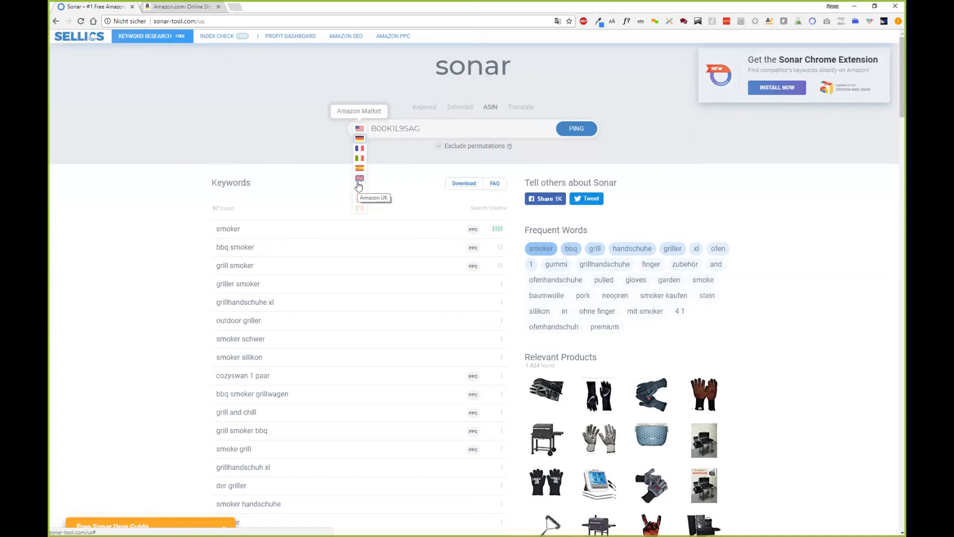
click(359, 137)
key(BackSpace)
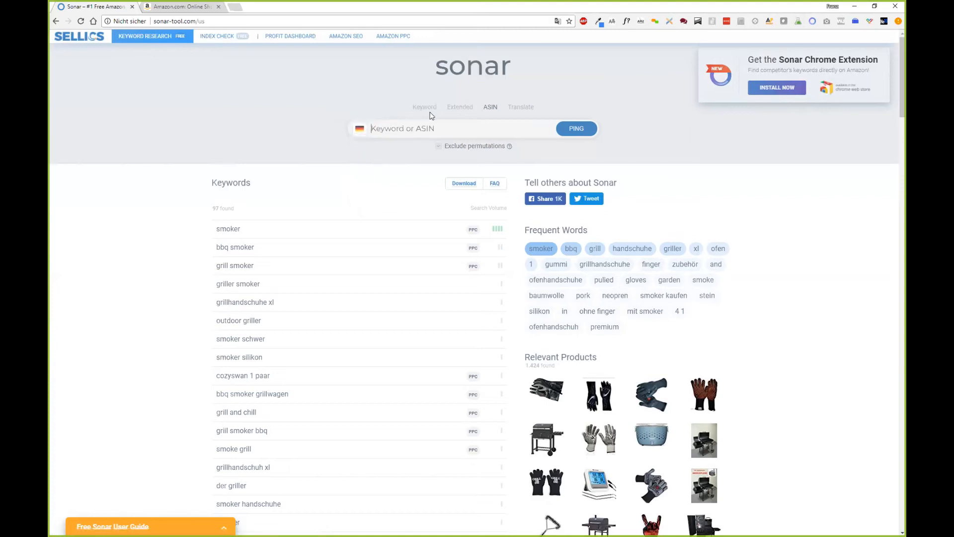
click(426, 111)
mouse_move(472, 268)
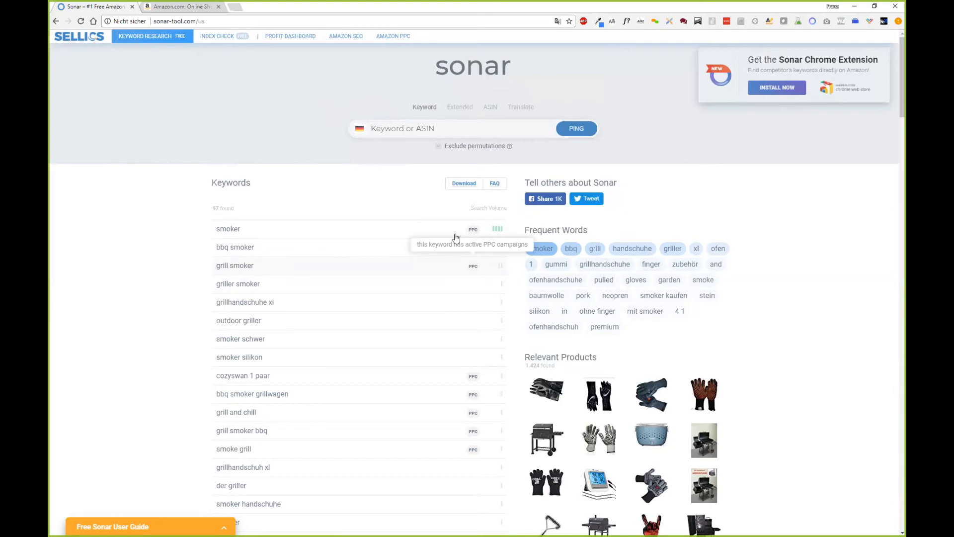
Examine the iphone case keyword results and the section offering the full list for download
mouse_move(509, 147)
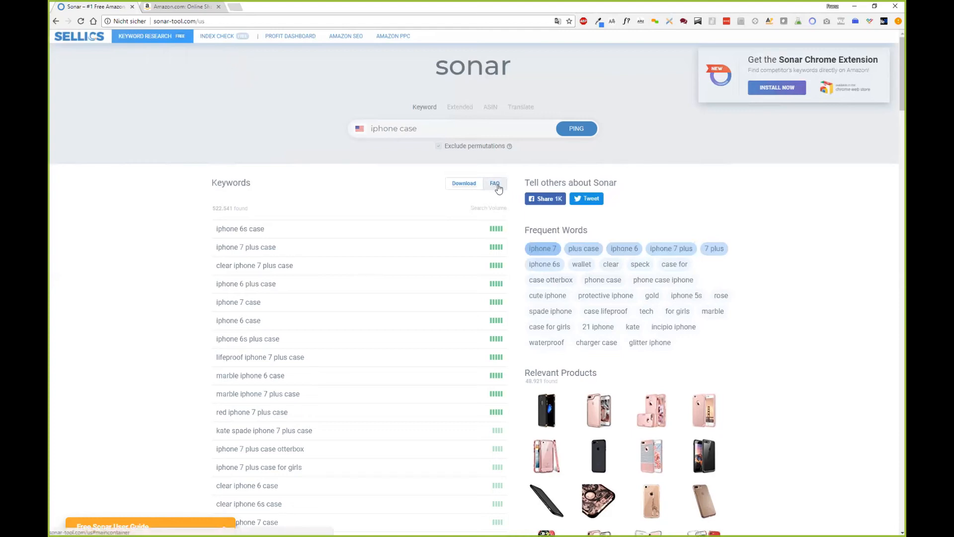
click(470, 189)
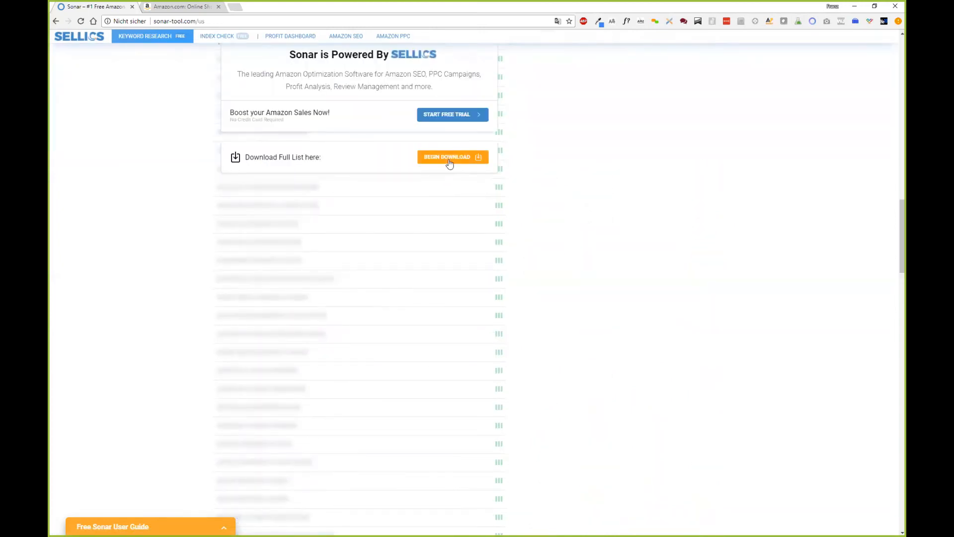
scroll(450, 165, up, 15)
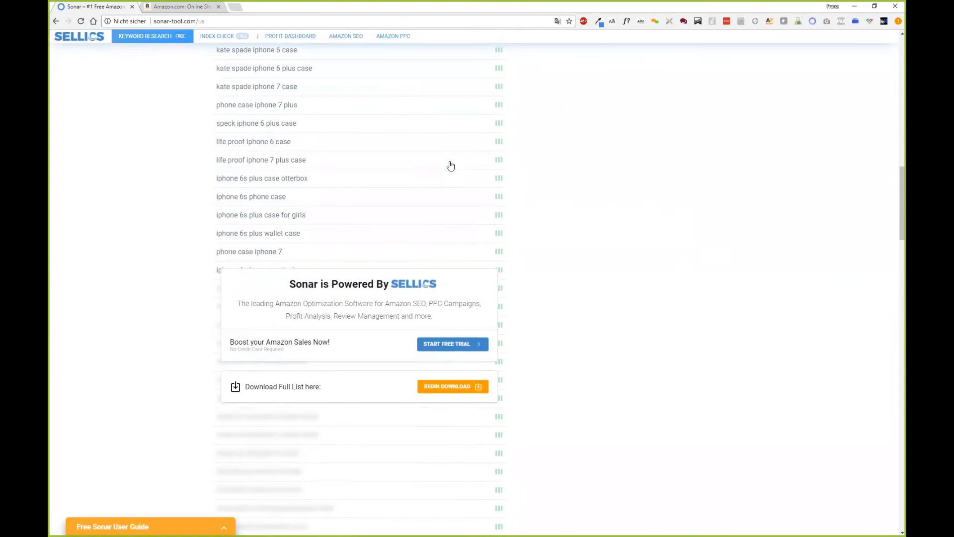
scroll(449, 168, up, 5)
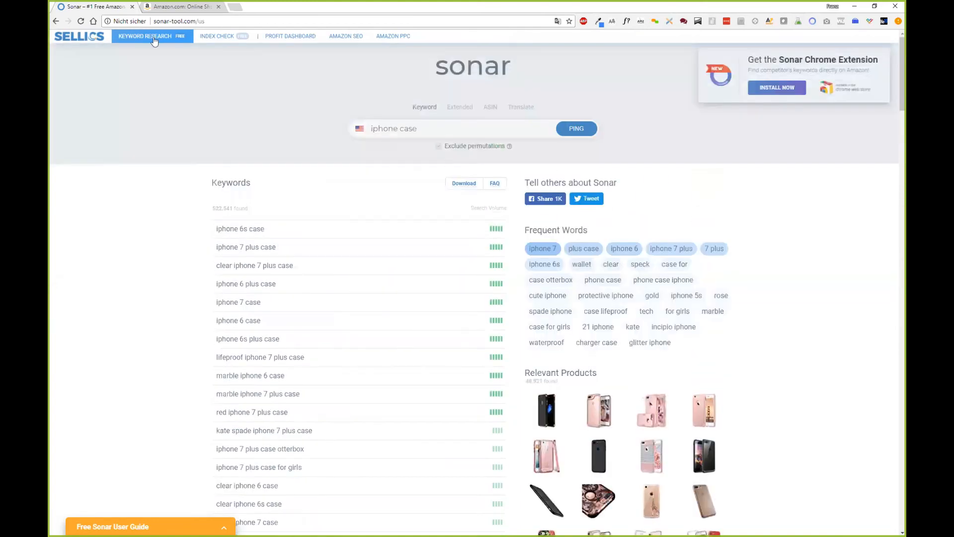
Open Sonar's keyword index checker, and search Amazon for bbq gloves in the other browser tab
click(215, 40)
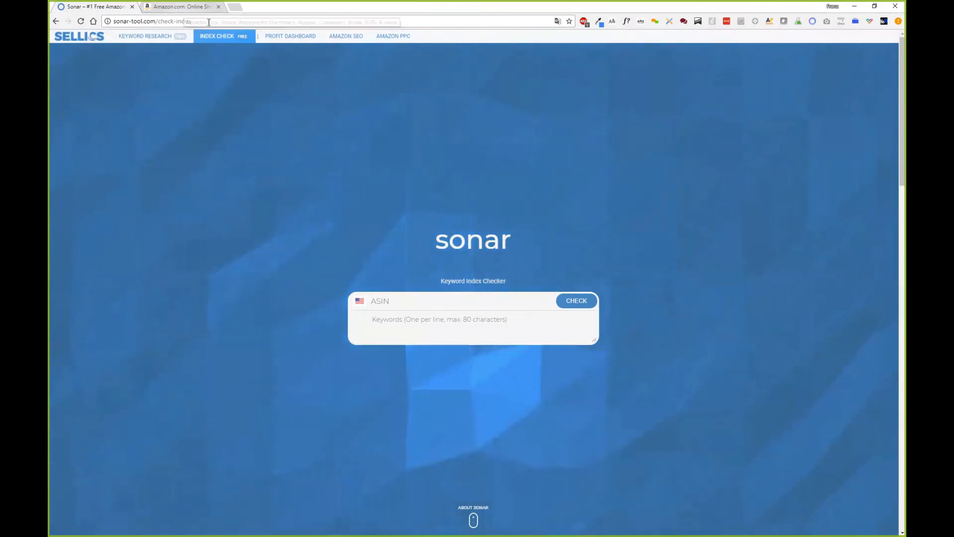
click(181, 7)
click(200, 66)
text(bbq gloves)
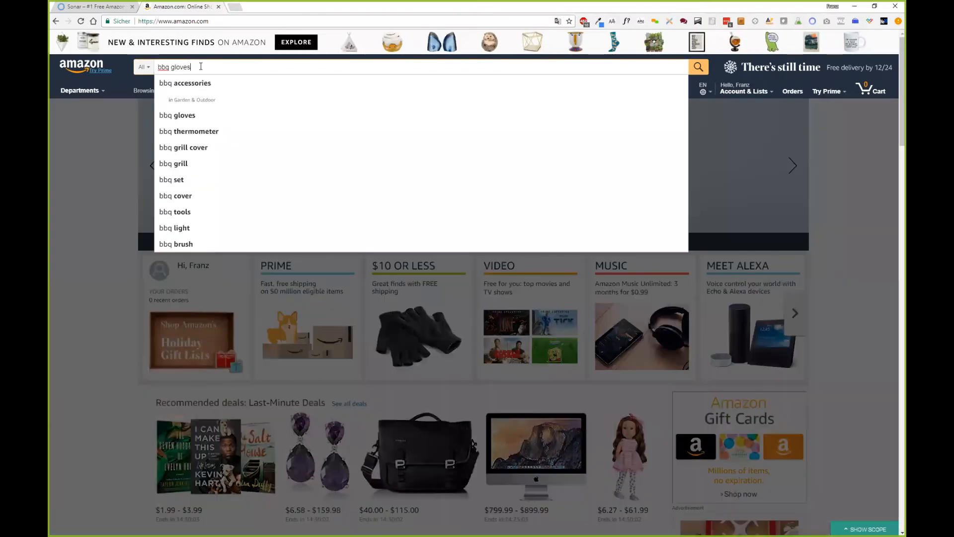
key(Return)
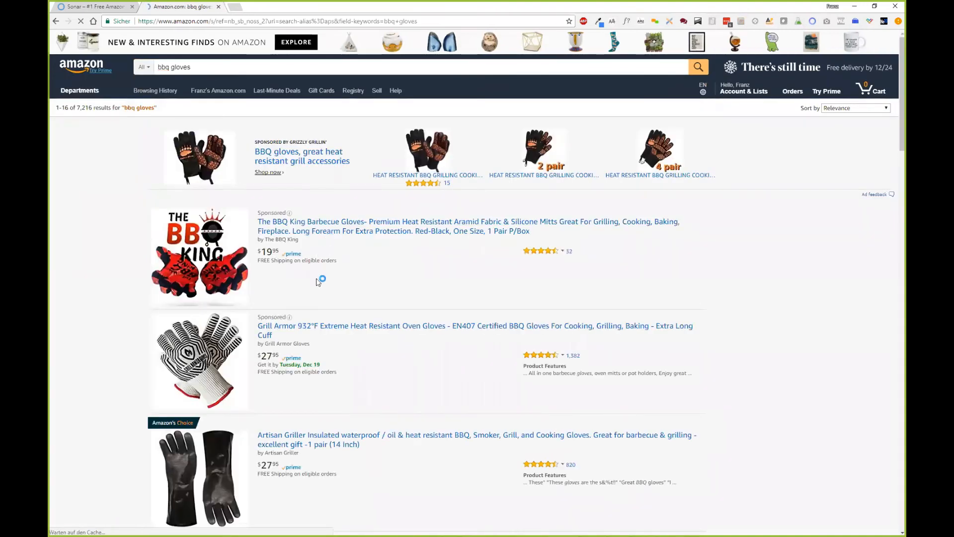
Open the 3 x No.1 Set silicone BBQ gloves listing and copy its ASIN B00ON7HNM4 into the index checker
scroll(320, 277, down, 5)
click(302, 322)
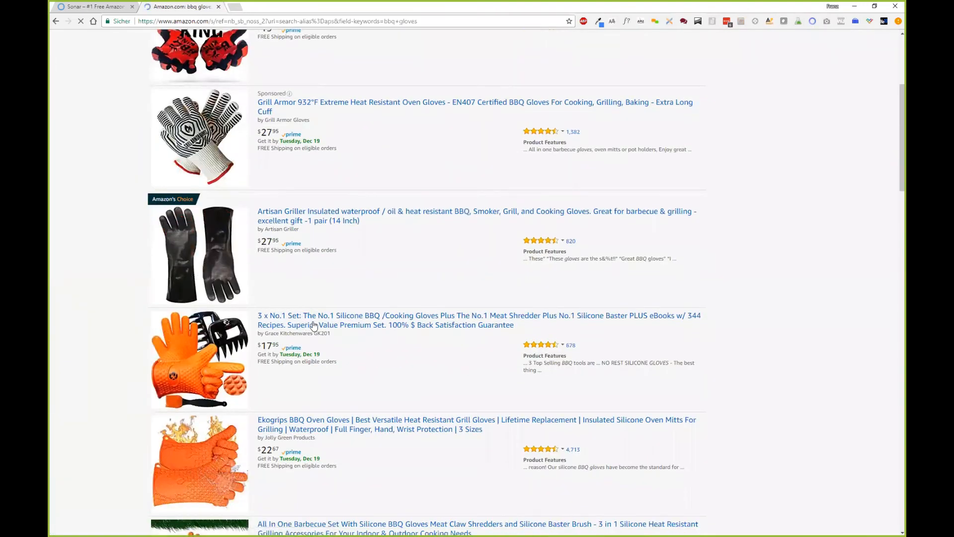
double_click(368, 21)
key(ctrl+c)
click(95, 7)
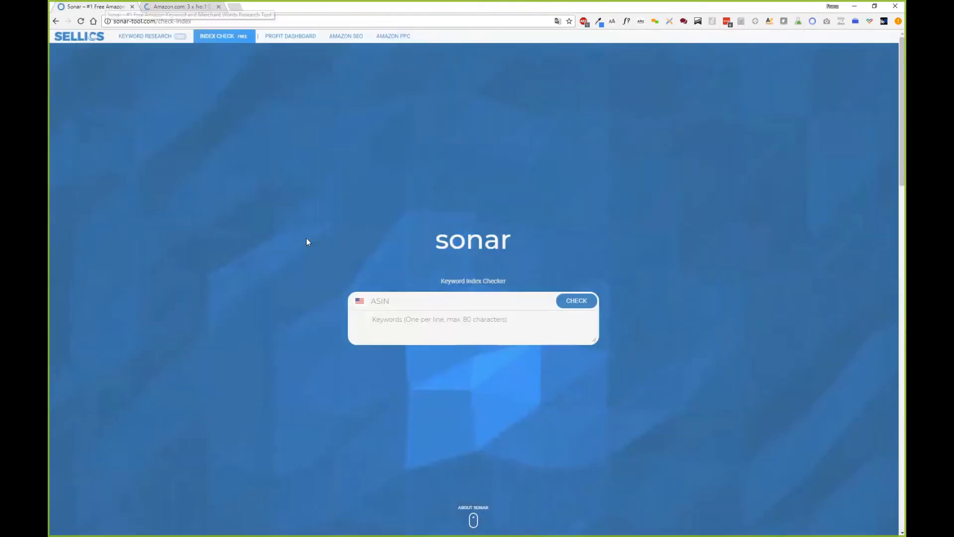
key(ctrl+v)
key(Tab)
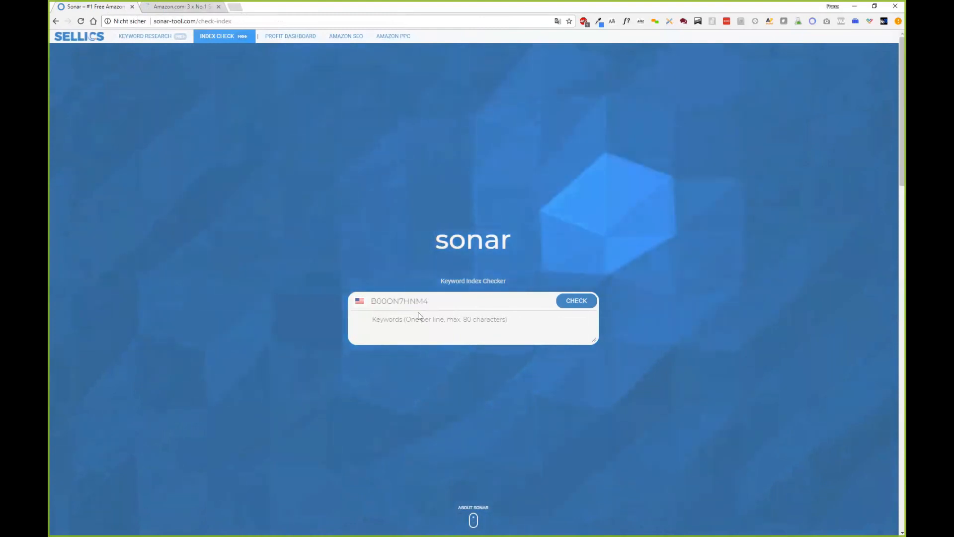
text(gg)
key(BackSpace)
key(BackSpace)
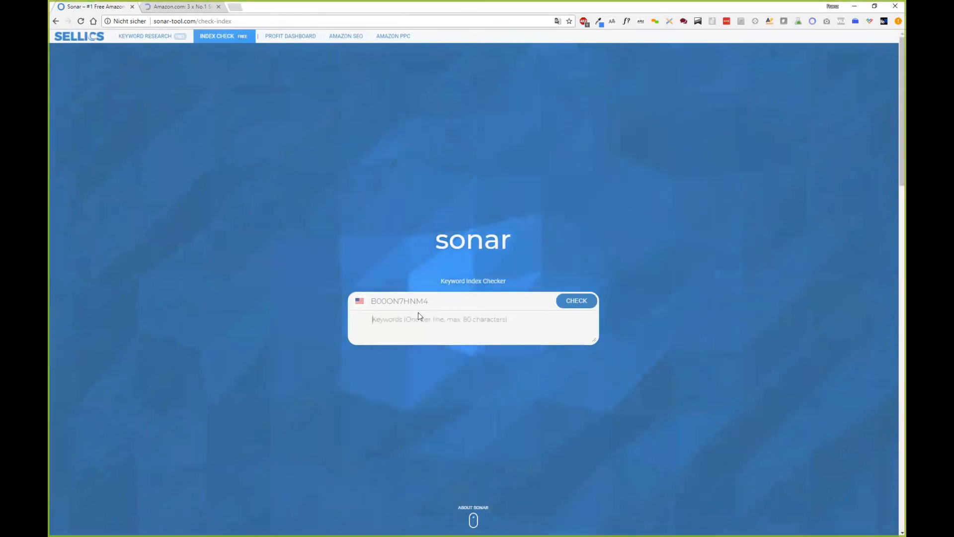
Check the ASIN's indexing for the keywords bbq gloves and test, entered one per line, and review each keyword's result
text(bbq gloves)
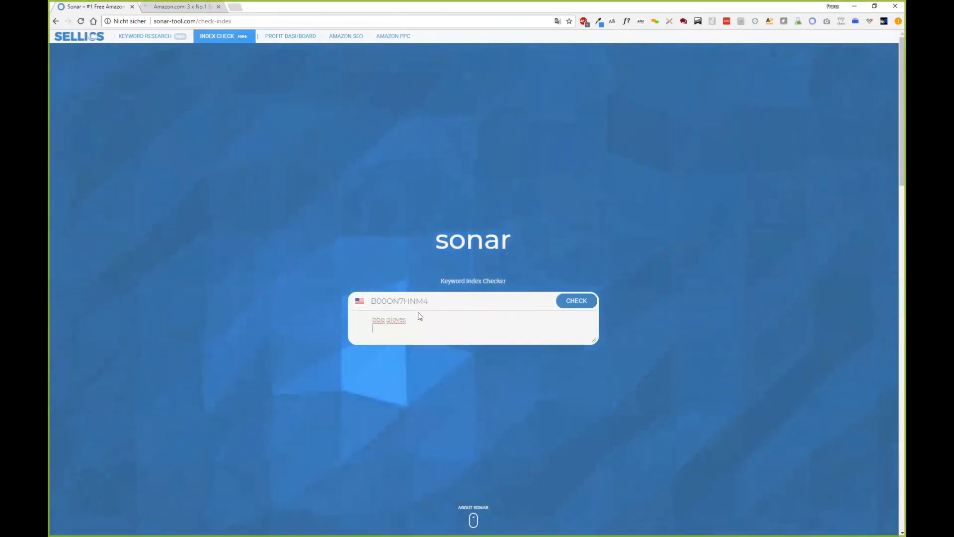
key(Return)
text(test)
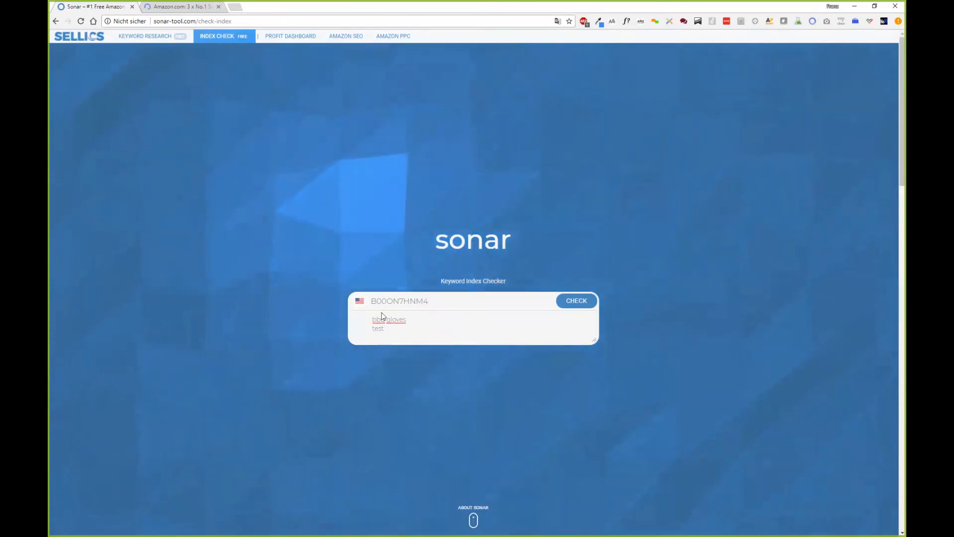
click(578, 301)
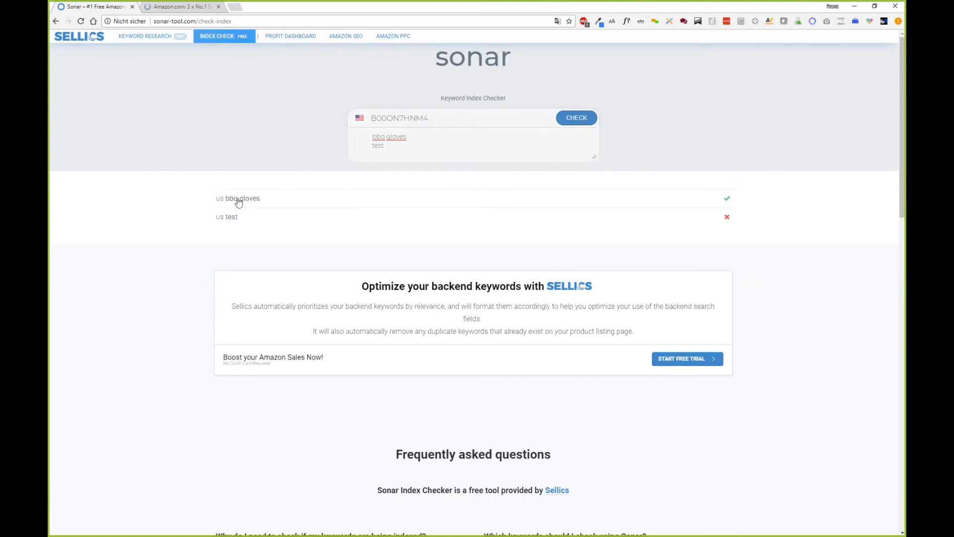
mouse_move(730, 203)
mouse_move(730, 219)
mouse_move(357, 117)
Open the Sonar Chrome extension's store page from keyword research, and examine Sonar's top keywords on the Amazon gloves listing
click(133, 36)
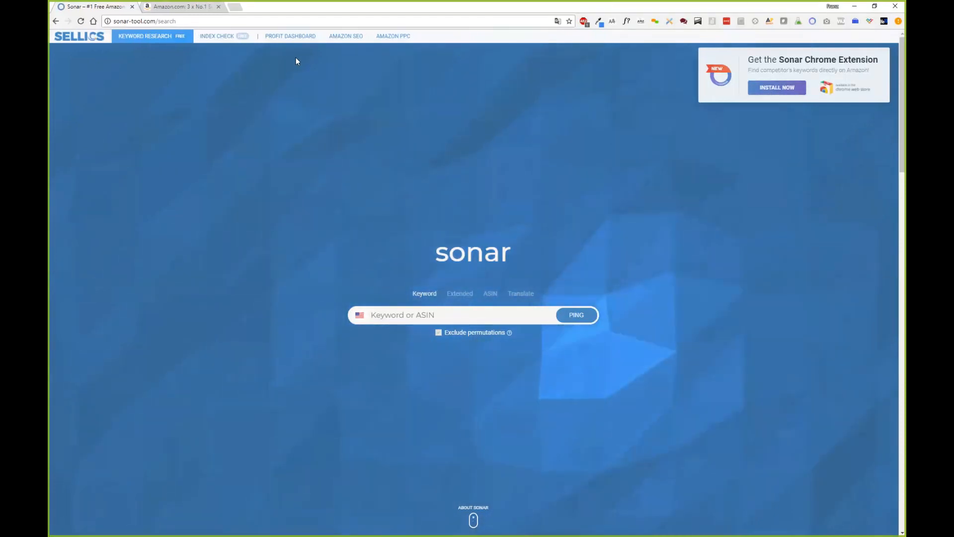
click(794, 86)
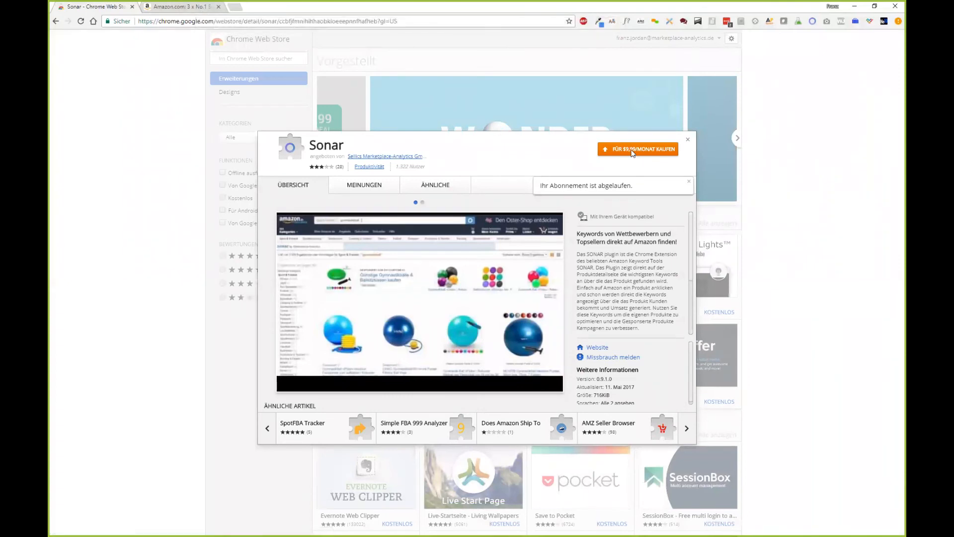
click(209, 7)
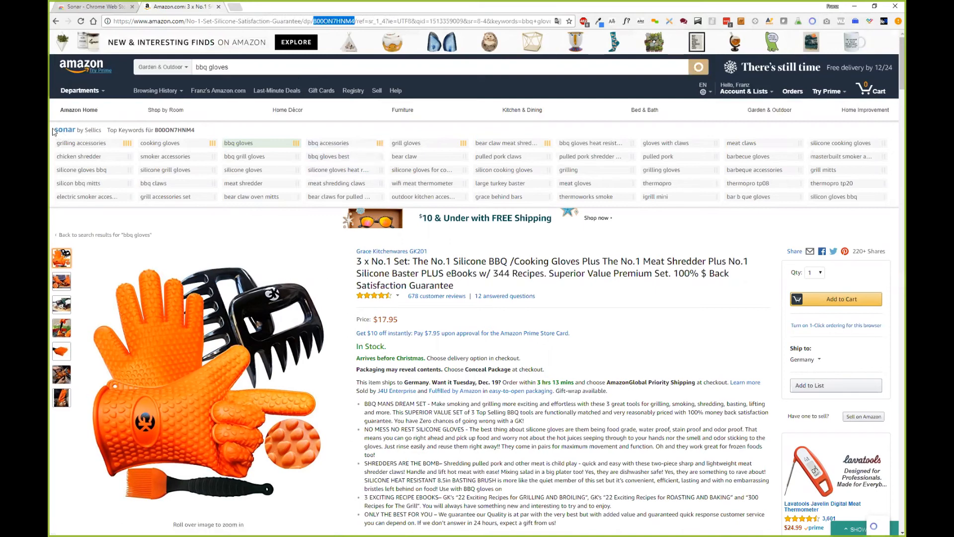
drag(53, 131, 193, 130)
click(68, 135)
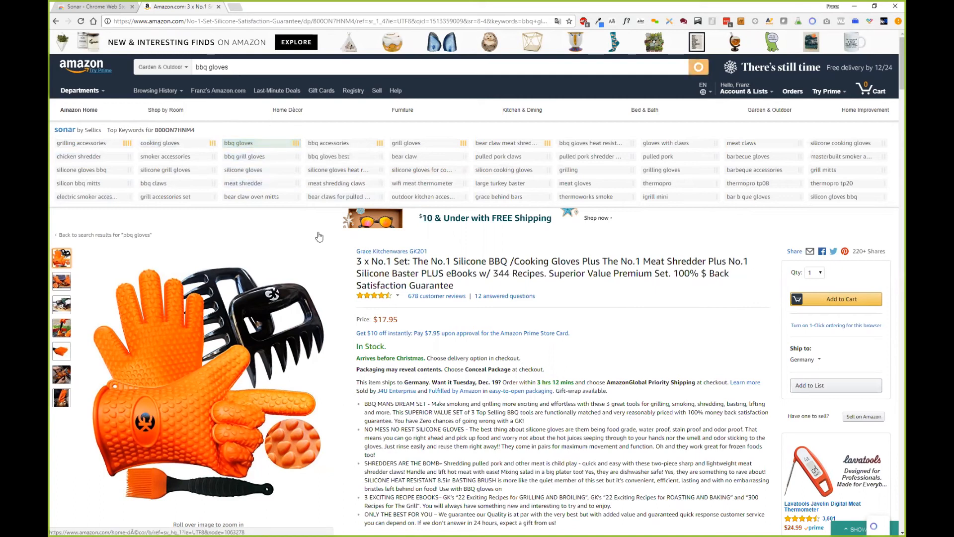
Search Amazon for bbq gloves again and follow Sonar's related search term oven gloves
click(243, 65)
key(Return)
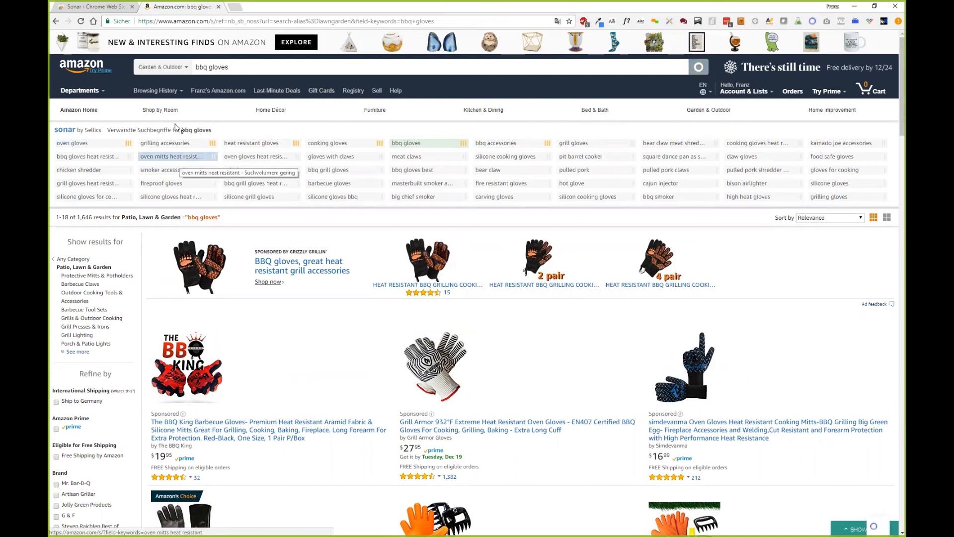
scroll(293, 237, down, 5)
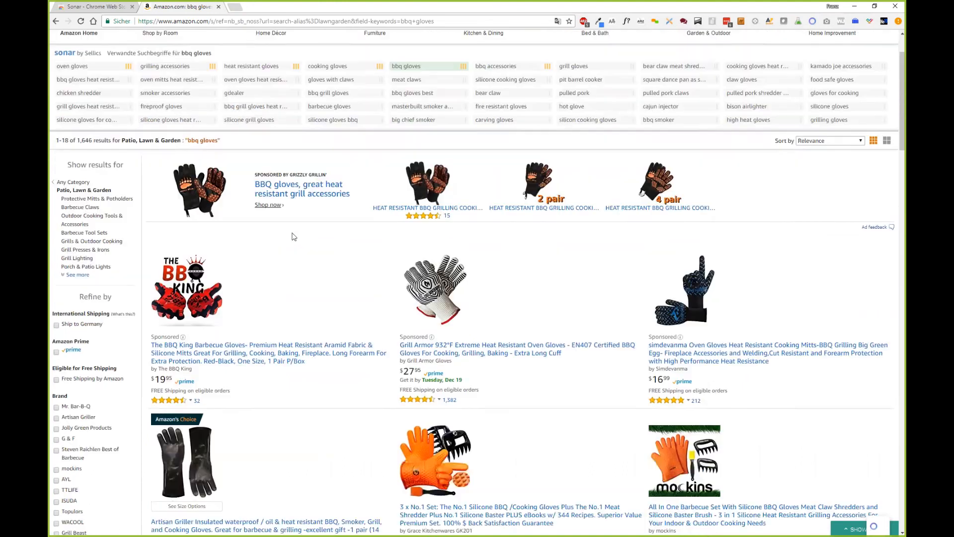
scroll(294, 237, up, 5)
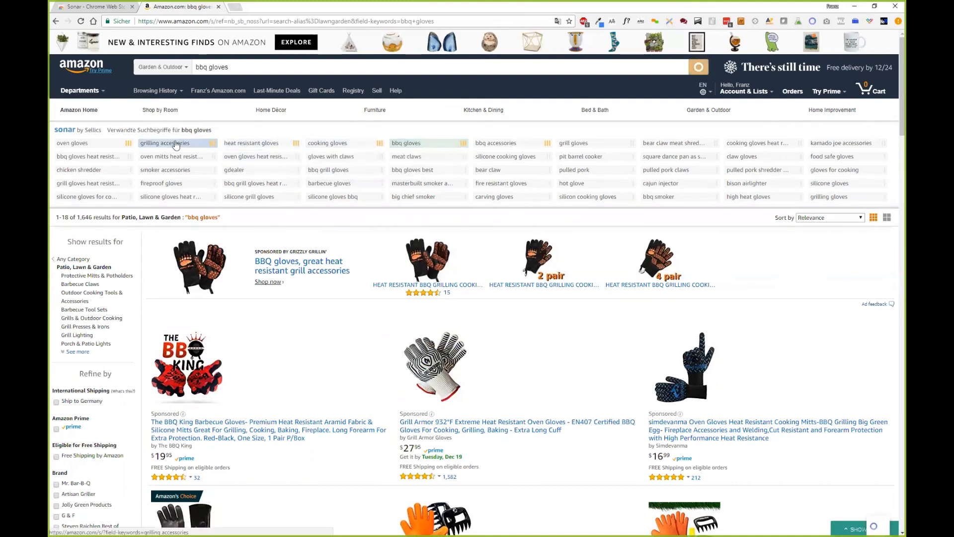
click(97, 145)
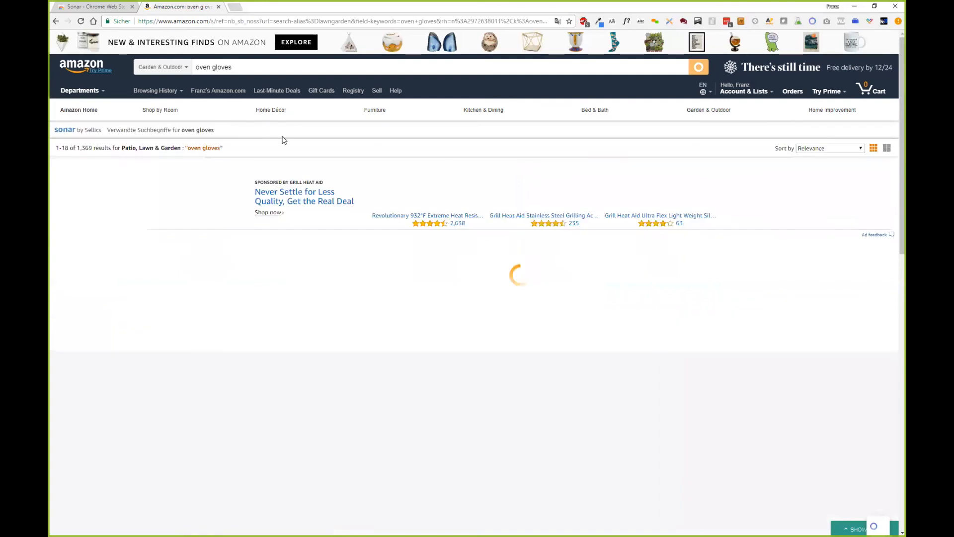